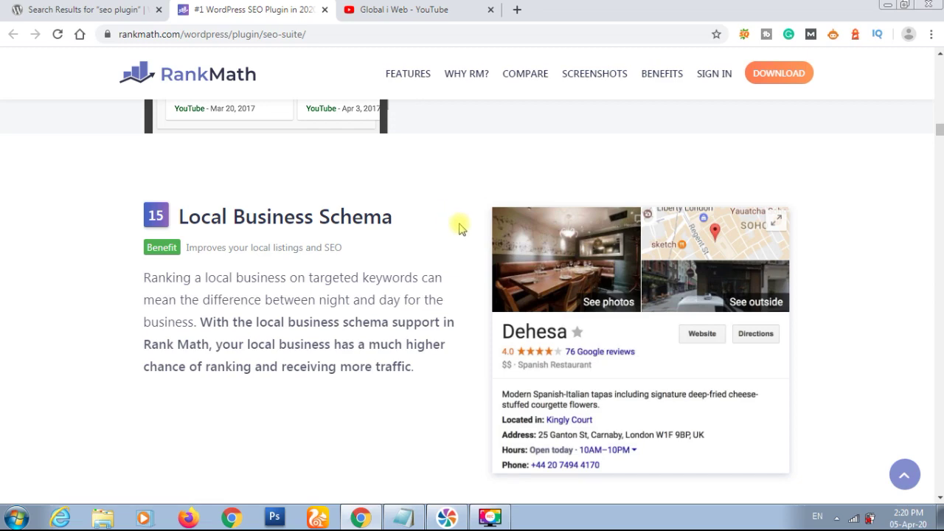
Read through the Rank Math feature list from Local Business Schema to the SEO Analysis Tool
{"action": "scroll", "coordinate": [458, 227], "scroll_direction": "down", "scroll_amount": 5}
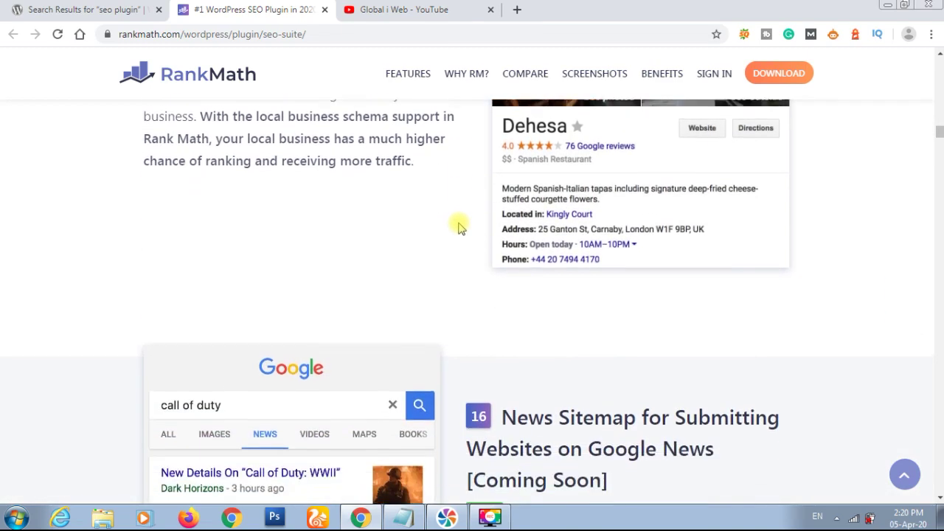
{"action": "scroll", "coordinate": [458, 227], "scroll_direction": "down", "scroll_amount": 1}
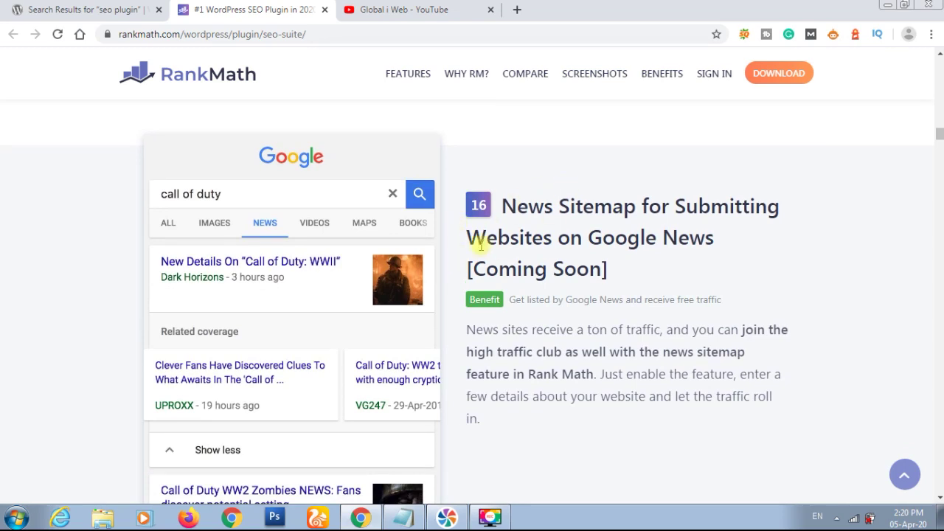
{"action": "scroll", "coordinate": [445, 219], "scroll_direction": "down", "scroll_amount": 6}
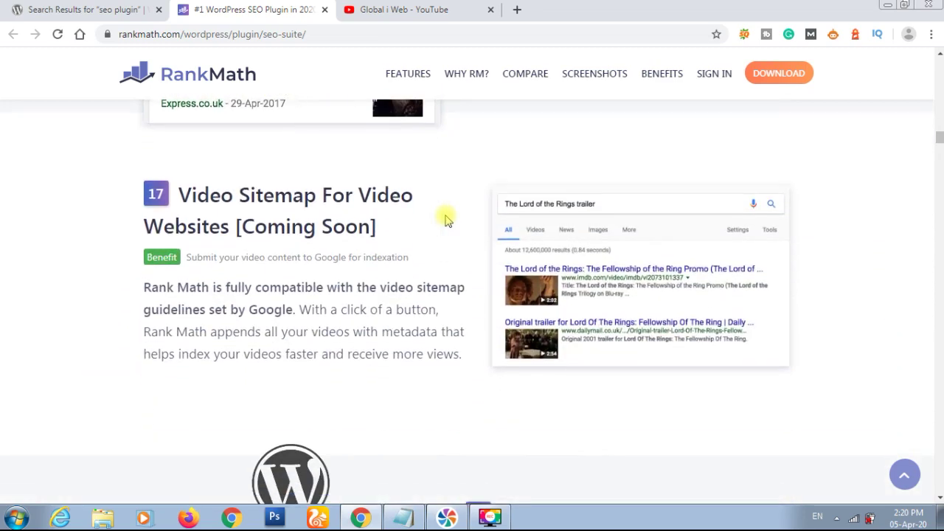
{"action": "scroll", "coordinate": [446, 218], "scroll_direction": "down", "scroll_amount": 4}
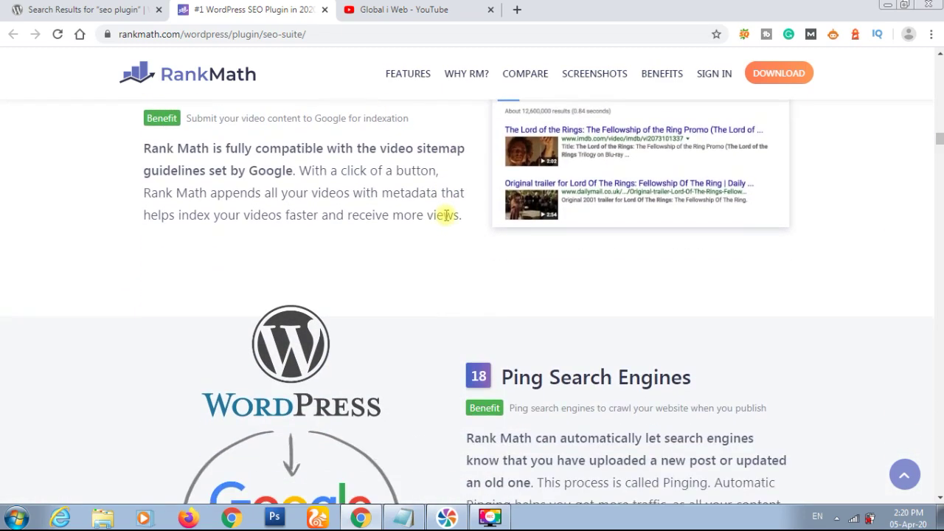
{"action": "scroll", "coordinate": [446, 218], "scroll_direction": "down", "scroll_amount": 1}
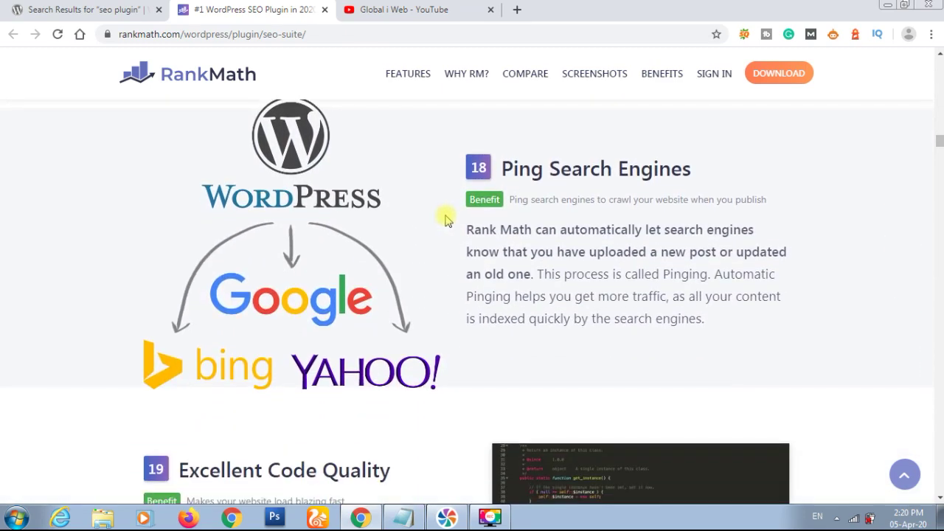
{"action": "scroll", "coordinate": [445, 219], "scroll_direction": "down", "scroll_amount": 2}
{"action": "scroll", "coordinate": [445, 217], "scroll_direction": "down", "scroll_amount": 3}
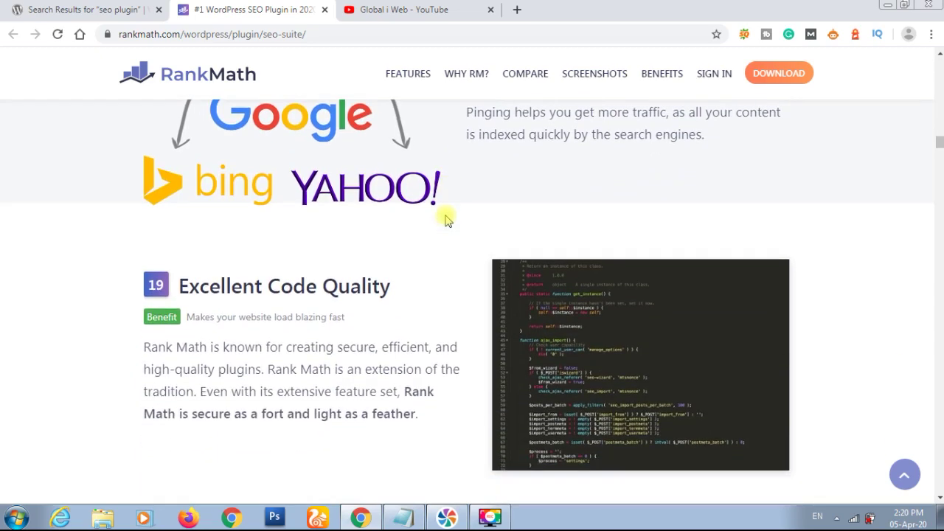
{"action": "scroll", "coordinate": [446, 216], "scroll_direction": "down", "scroll_amount": 2}
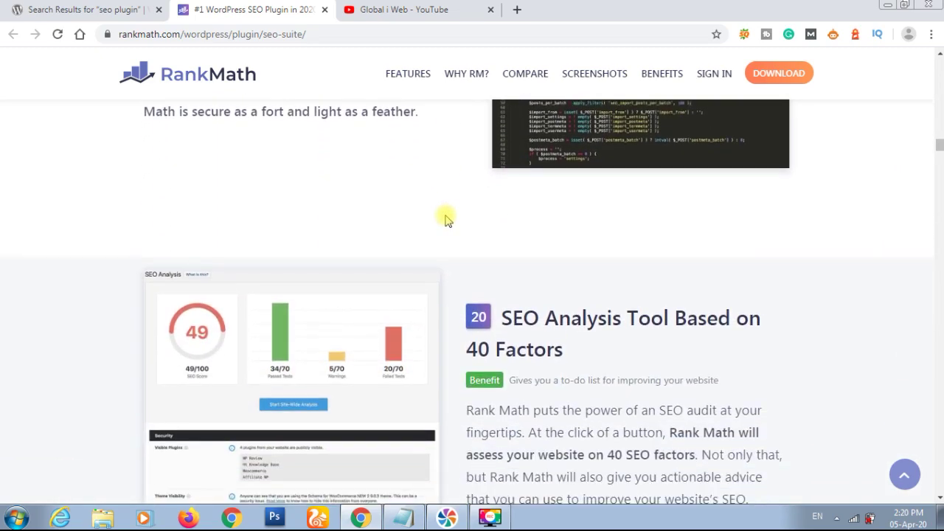
{"action": "scroll", "coordinate": [446, 218], "scroll_direction": "down", "scroll_amount": 1}
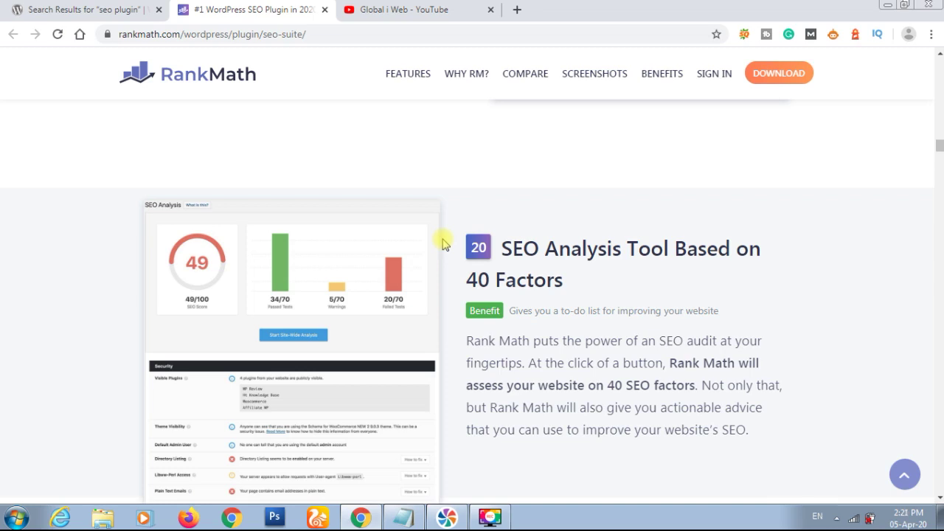
{"action": "scroll", "coordinate": [444, 244], "scroll_direction": "down", "scroll_amount": 1}
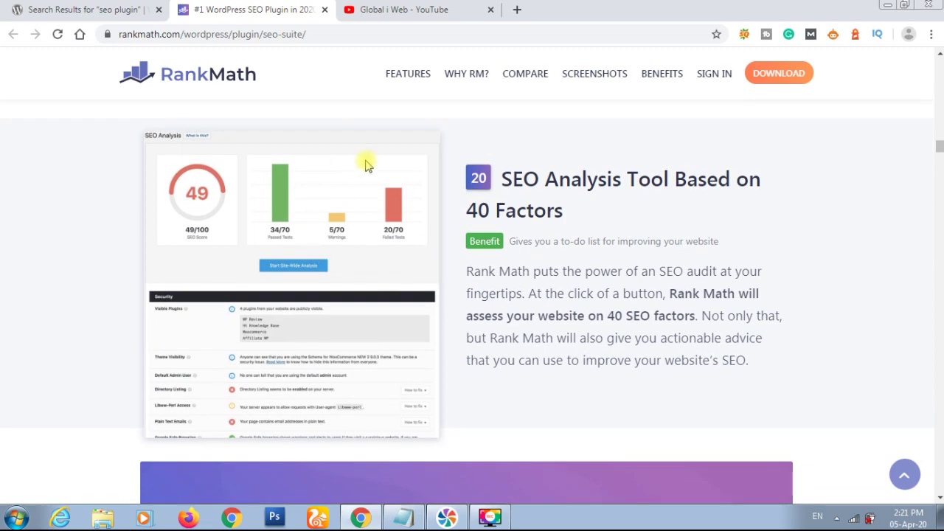
Read the Rank Math features from Local SEO Optimization to Link Builder and check the plugin's listing in the WordPress.org search results
{"action": "scroll", "coordinate": [453, 224], "scroll_direction": "down", "scroll_amount": 7}
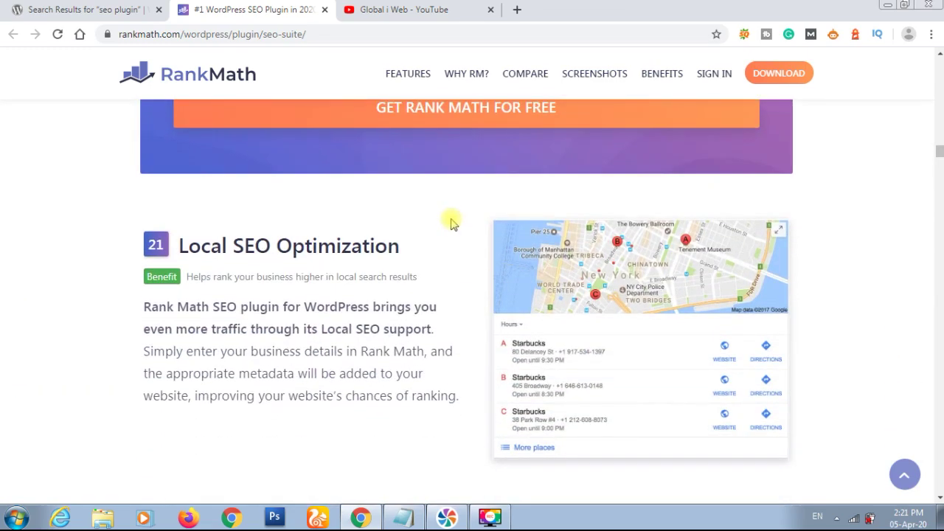
{"action": "scroll", "coordinate": [452, 223], "scroll_direction": "down", "scroll_amount": 1}
{"action": "scroll", "coordinate": [453, 223], "scroll_direction": "down", "scroll_amount": 4}
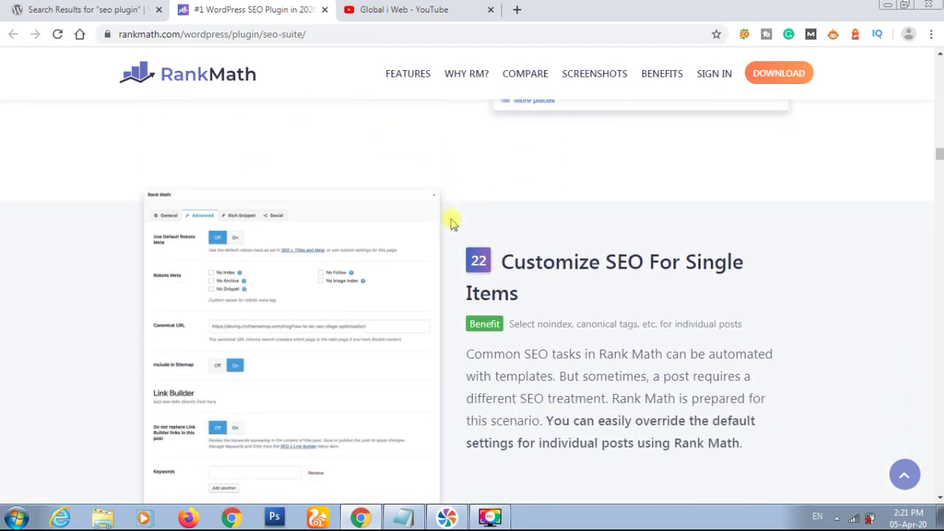
{"action": "scroll", "coordinate": [452, 224], "scroll_direction": "down", "scroll_amount": 7}
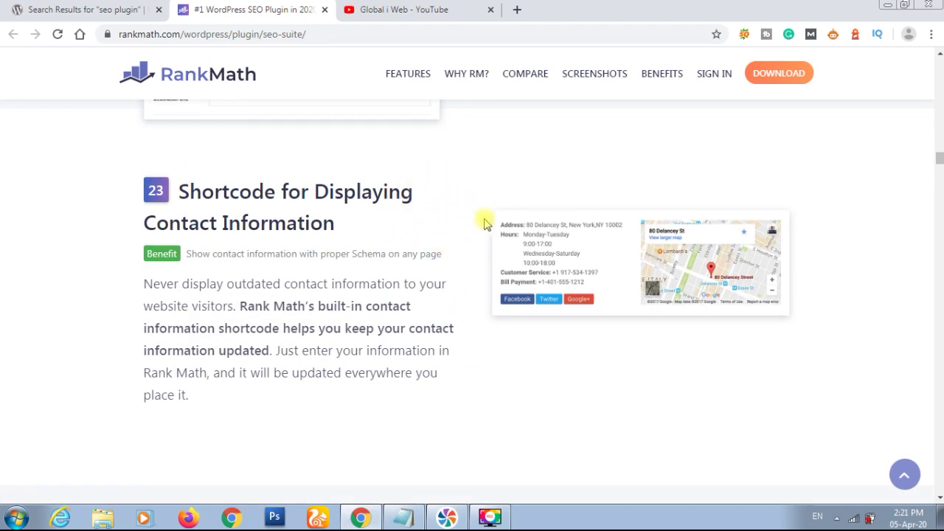
{"action": "scroll", "coordinate": [472, 181], "scroll_direction": "down", "scroll_amount": 3}
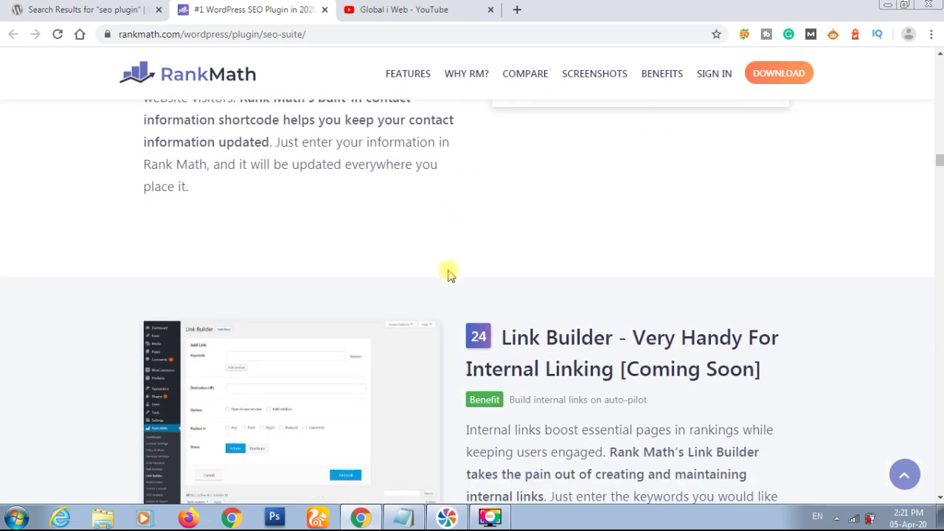
{"action": "scroll", "coordinate": [448, 273], "scroll_direction": "down", "scroll_amount": 3}
{"action": "scroll", "coordinate": [447, 273], "scroll_direction": "down", "scroll_amount": 1}
{"action": "scroll", "coordinate": [448, 272], "scroll_direction": "up", "scroll_amount": 2}
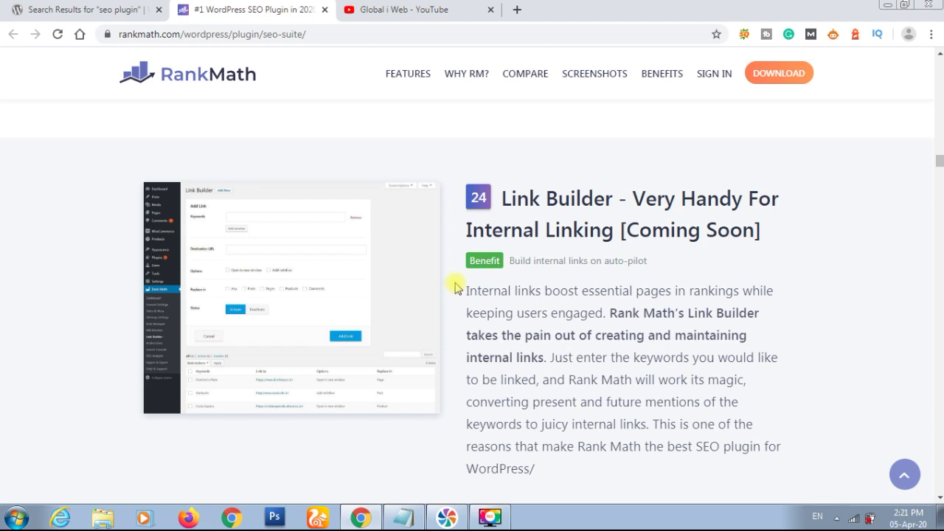
{"action": "left_click", "coordinate": [87, 7]}
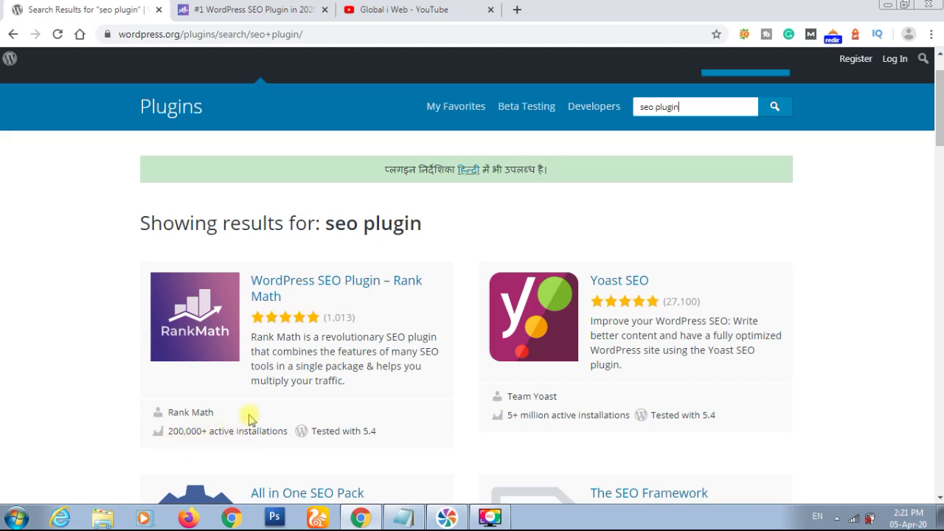
Skim the Rank Math features through Easy Digital Downloads compatibility and view the Rank Math tutorial on the Global i Web YouTube channel
{"action": "left_click", "coordinate": [232, 10]}
{"action": "scroll", "coordinate": [466, 267], "scroll_direction": "down", "scroll_amount": 10}
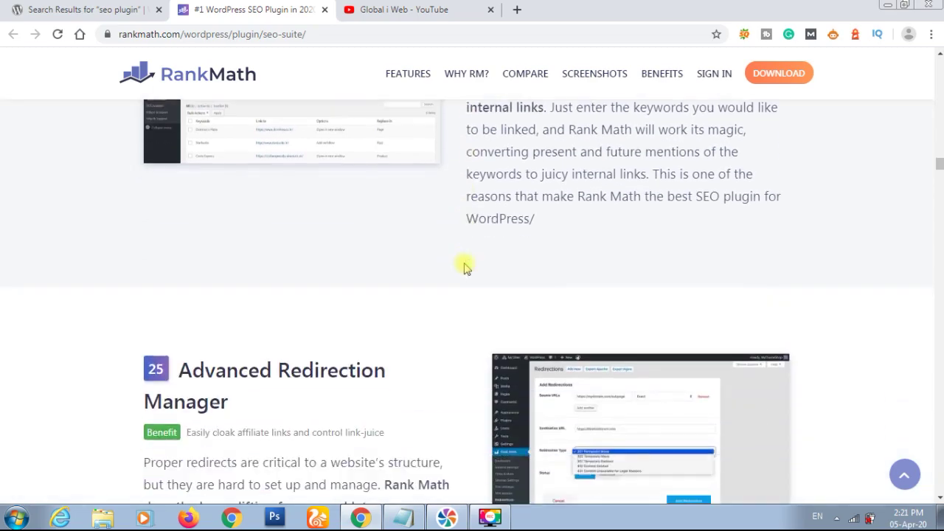
{"action": "scroll", "coordinate": [466, 267], "scroll_direction": "down", "scroll_amount": 12}
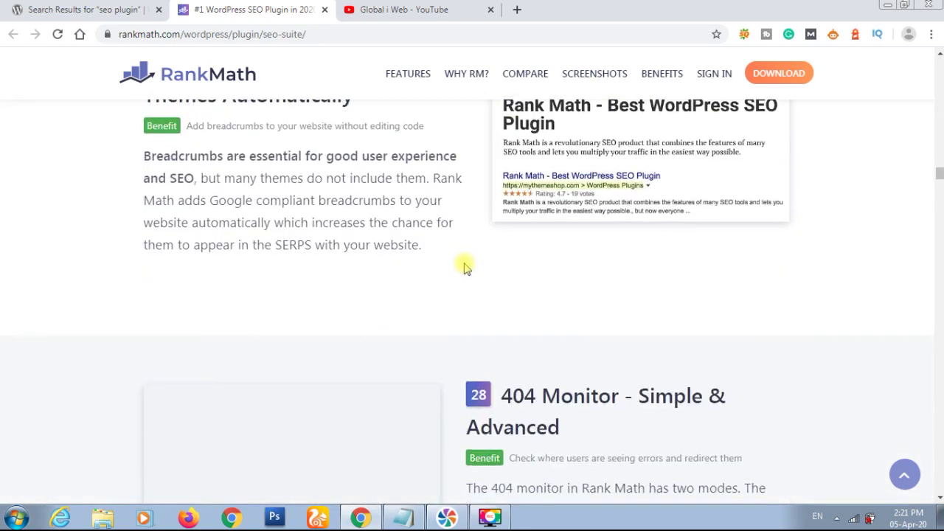
{"action": "scroll", "coordinate": [466, 267], "scroll_direction": "down", "scroll_amount": 2}
{"action": "scroll", "coordinate": [467, 267], "scroll_direction": "down", "scroll_amount": 5}
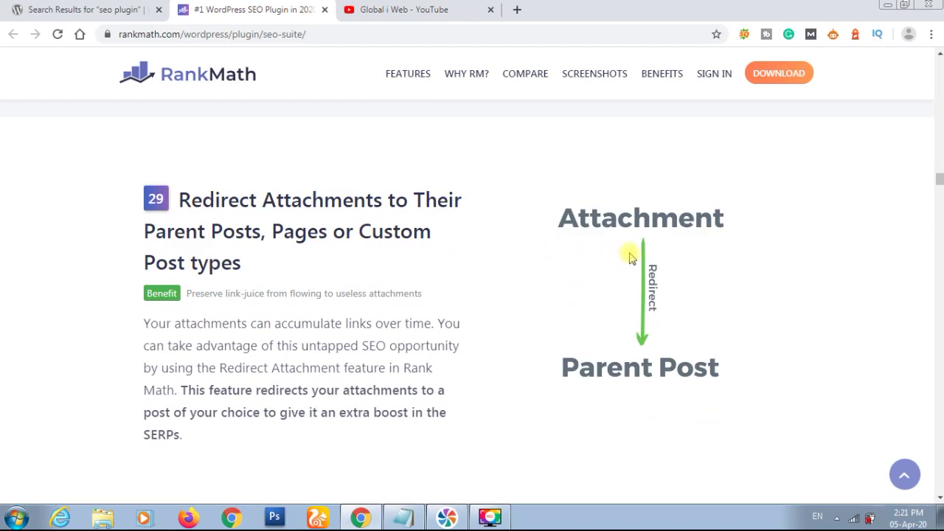
{"action": "left_click_drag", "start_coordinate": [938, 174], "coordinate": [940, 238]}
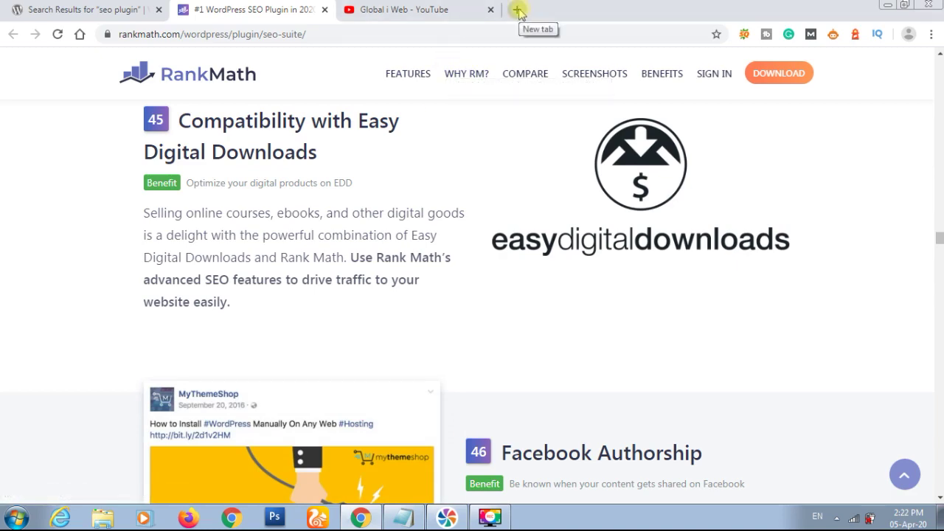
{"action": "left_click", "coordinate": [432, 7]}
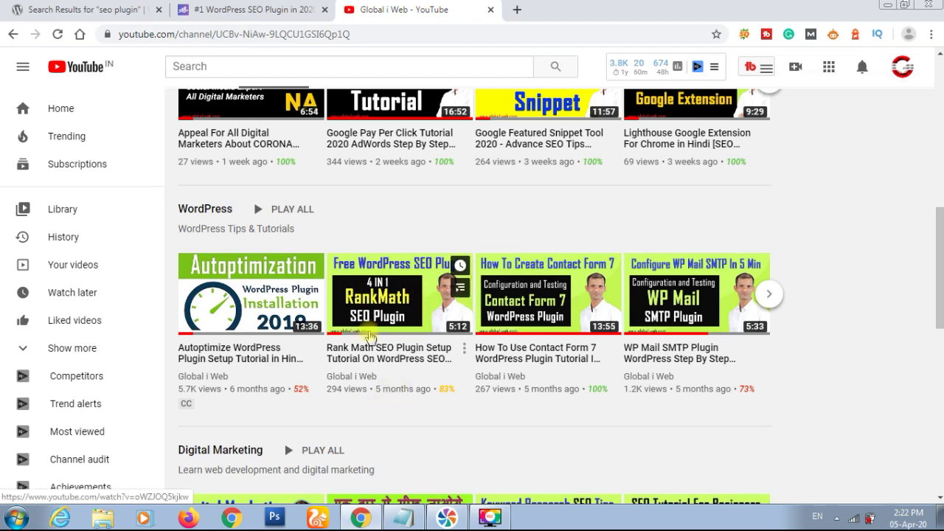
{"action": "left_click", "coordinate": [517, 9]}
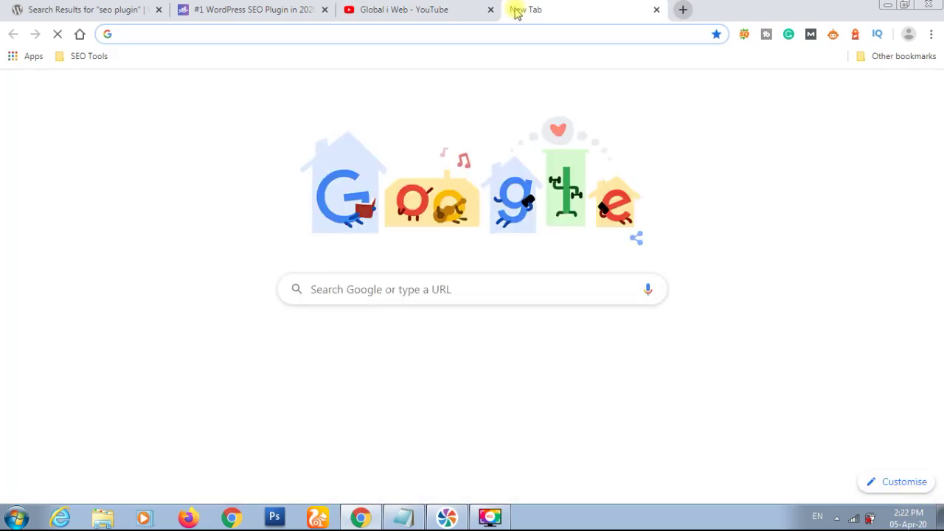
{"action": "type", "text": "sear"}
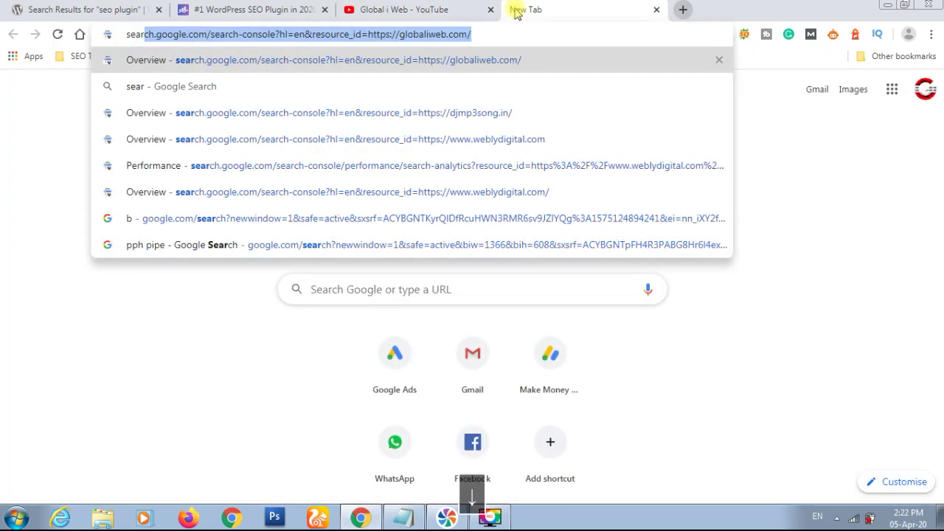
{"action": "key", "text": "Down"}
{"action": "key", "text": "Down"}
{"action": "key", "text": "Down"}
{"action": "key", "text": "Return"}
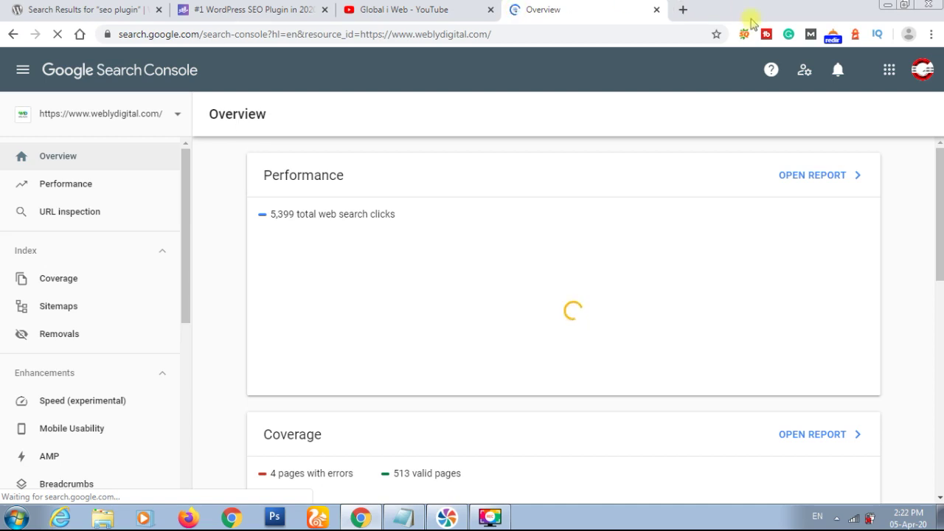
Open the full search performance report, set its date range to Last 6 months, and inspect the start of the graph
{"action": "left_click", "coordinate": [811, 177]}
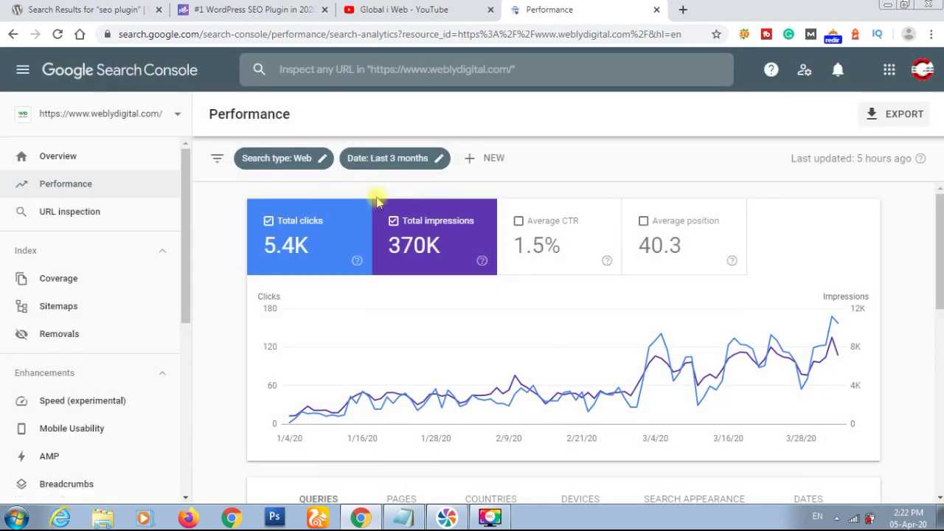
{"action": "left_click", "coordinate": [438, 161]}
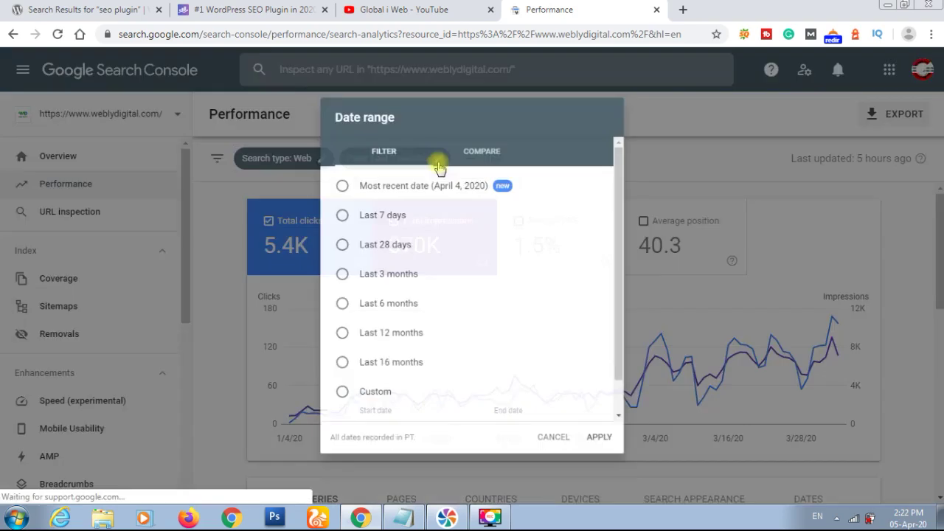
{"action": "left_click", "coordinate": [374, 309]}
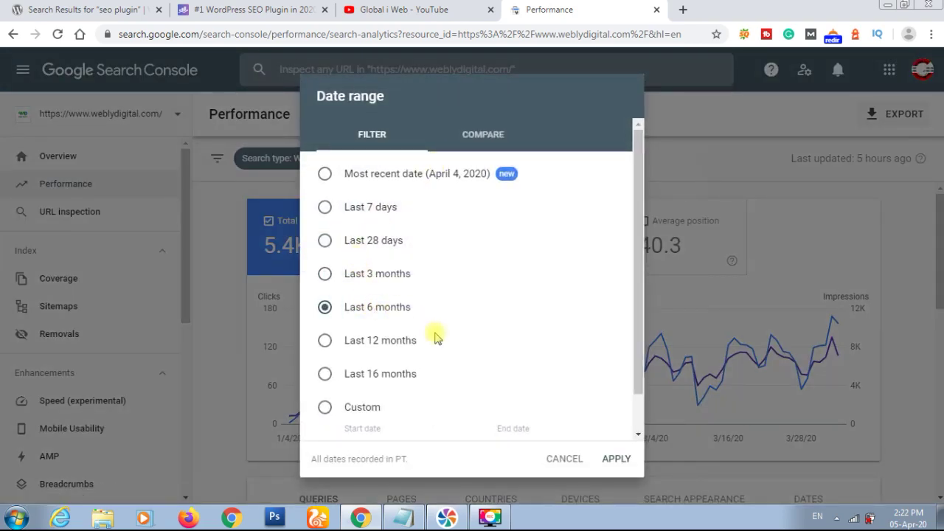
{"action": "left_click", "coordinate": [617, 459]}
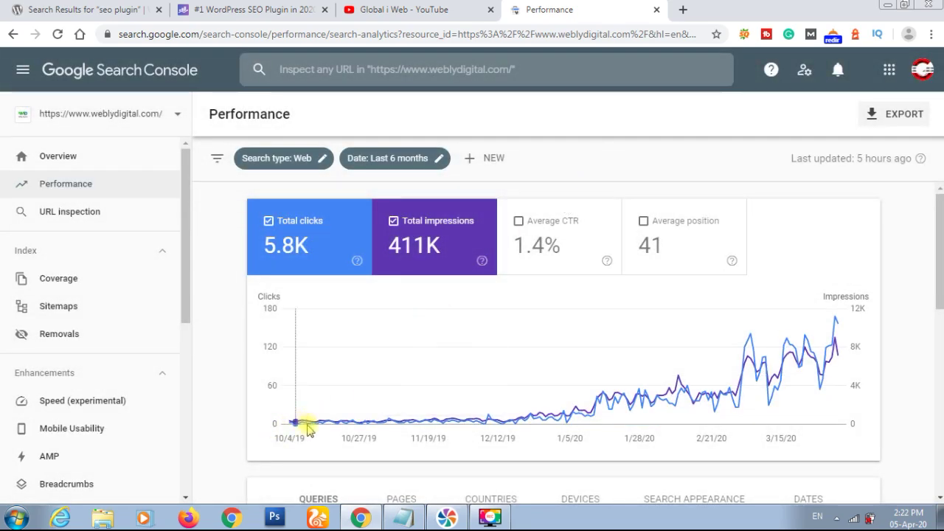
{"action": "mouse_move", "coordinate": [292, 425]}
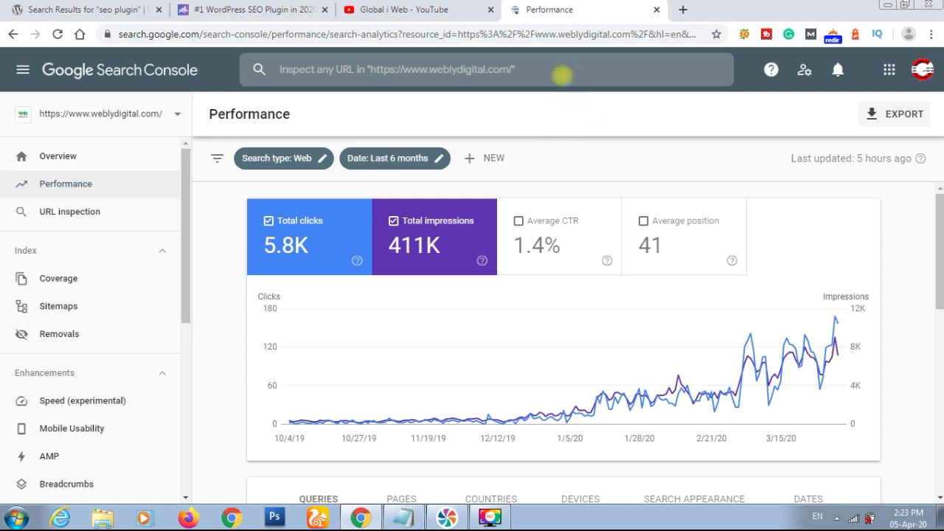
Go to the WeblyDigital WordPress posts list and open the post "7 Best YouTube Alternative Sites By Rank" for editing
{"action": "left_click", "coordinate": [542, 35]}
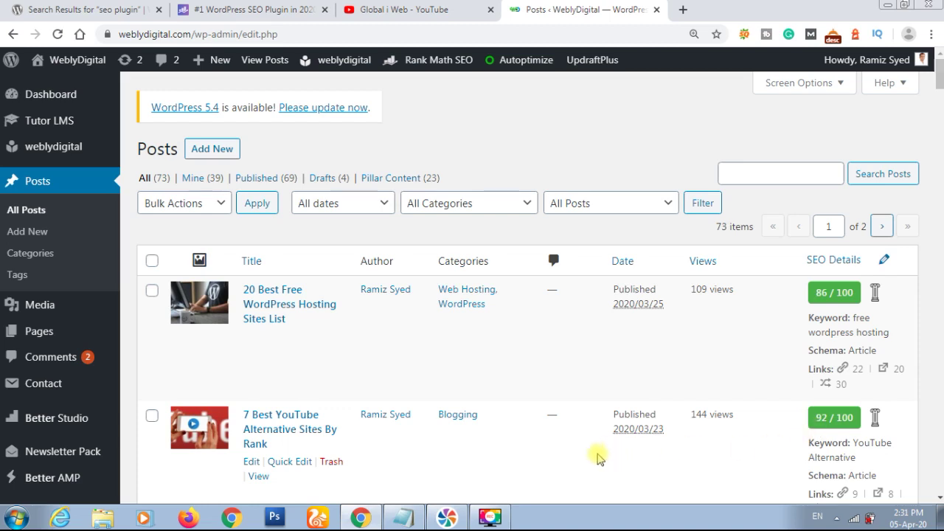
{"action": "left_click", "coordinate": [251, 462]}
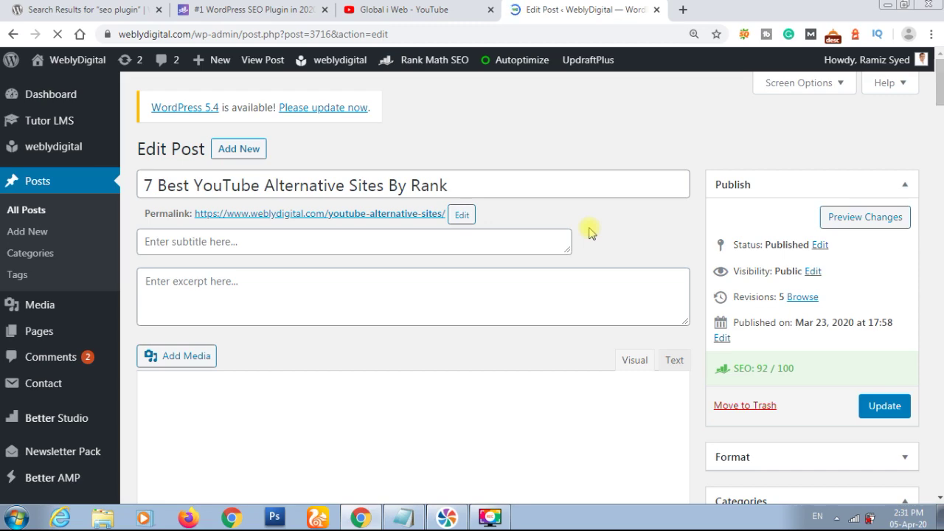
Examine the post's Rank Math SEO checks, snippet preview and focus keywords
{"action": "scroll", "coordinate": [591, 233], "scroll_direction": "down", "scroll_amount": 15}
{"action": "scroll", "coordinate": [696, 213], "scroll_direction": "down", "scroll_amount": 5}
{"action": "scroll", "coordinate": [695, 212], "scroll_direction": "down", "scroll_amount": 20}
{"action": "scroll", "coordinate": [696, 213], "scroll_direction": "down", "scroll_amount": 15}
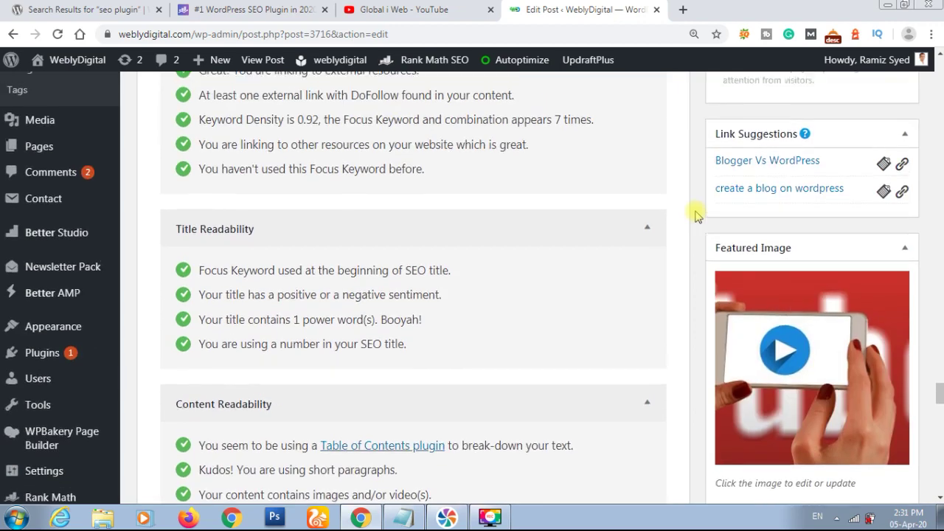
{"action": "scroll", "coordinate": [696, 212], "scroll_direction": "up", "scroll_amount": 15}
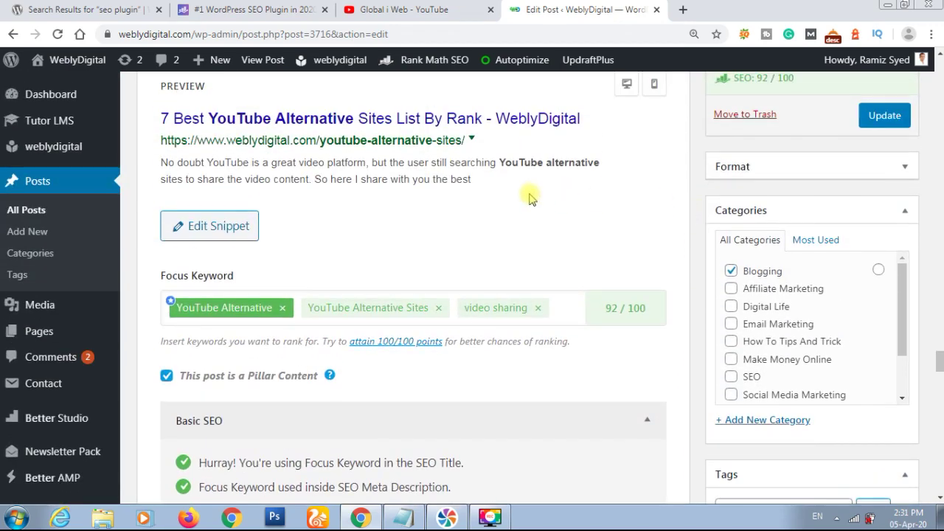
{"action": "scroll", "coordinate": [528, 197], "scroll_direction": "up", "scroll_amount": 2}
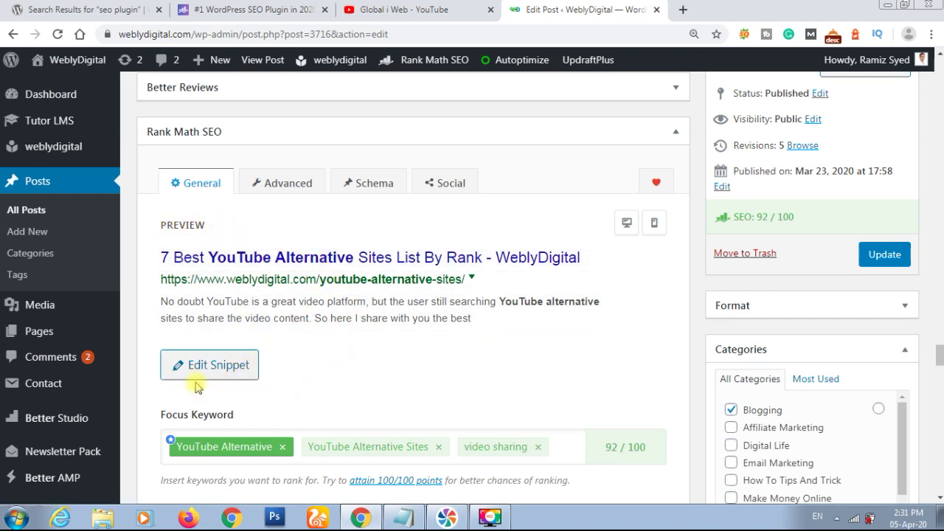
{"action": "scroll", "coordinate": [202, 374], "scroll_direction": "down", "scroll_amount": 1}
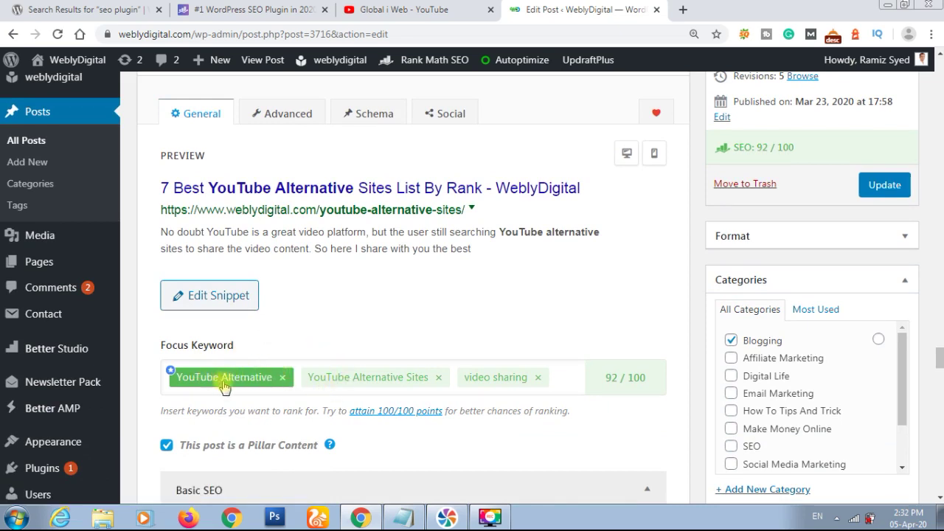
Try adding "youtube alte" as a fourth focus keyword, and remove that keyword again
{"action": "left_click", "coordinate": [556, 374]}
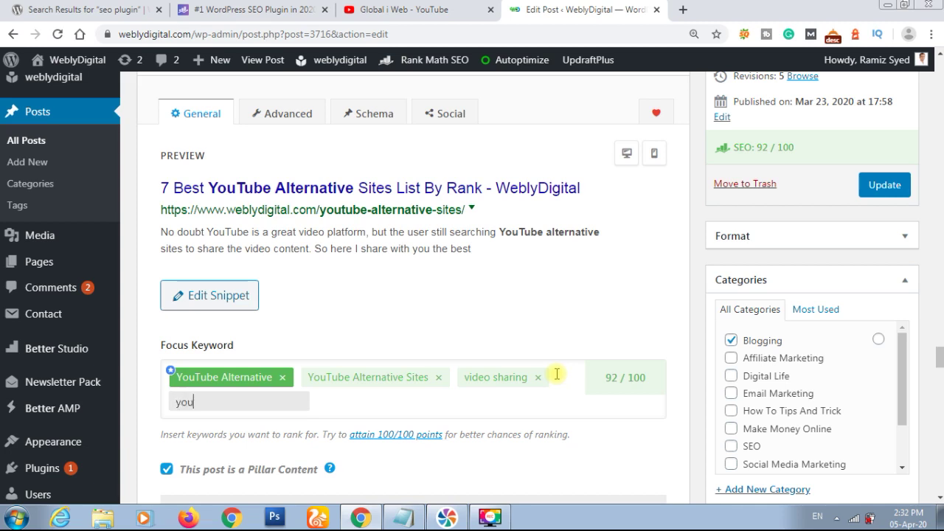
{"action": "type", "text": "be alte"}
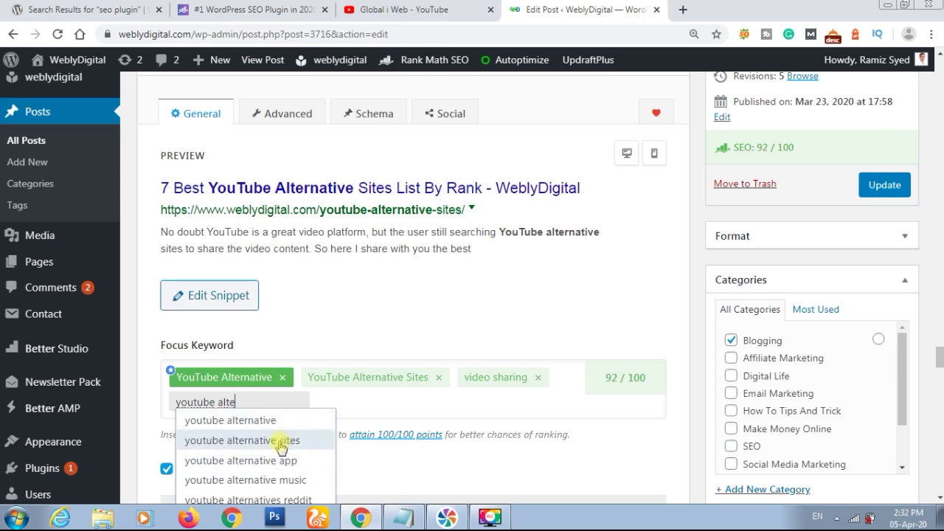
{"action": "key", "text": "Return"}
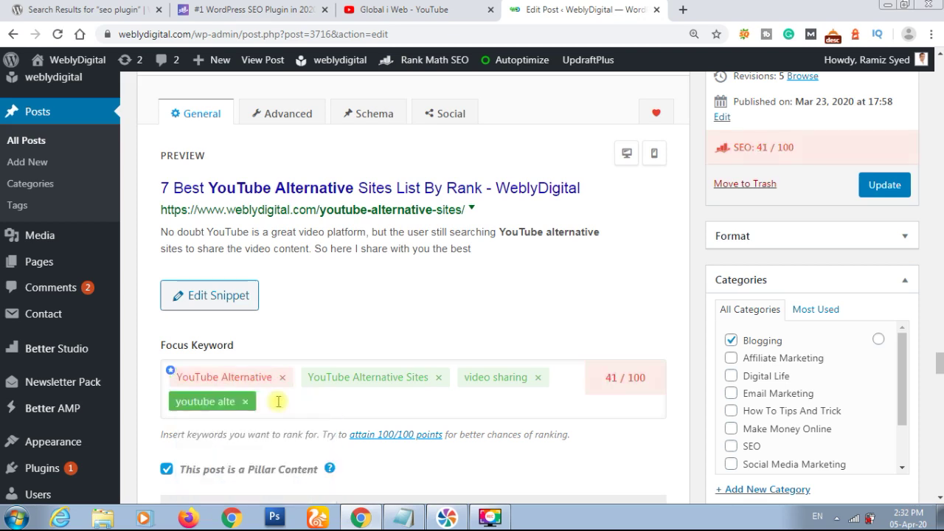
{"action": "left_click", "coordinate": [247, 402]}
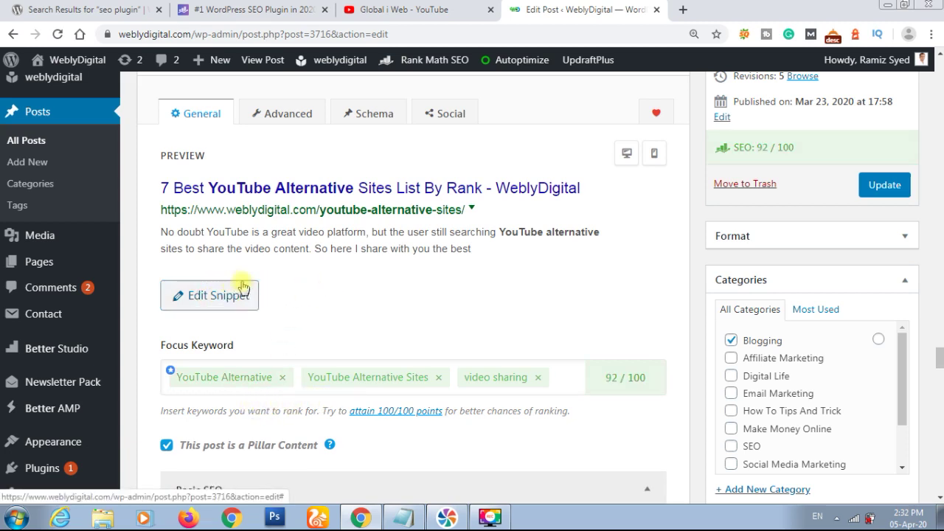
Open the post's snippet for editing and browse the variables available for the SEO title
{"action": "left_click", "coordinate": [204, 296]}
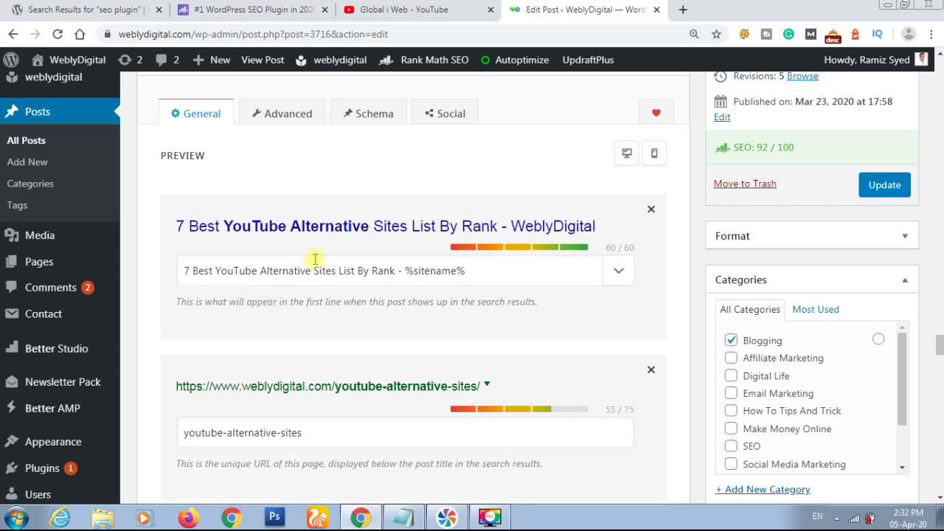
{"action": "left_click", "coordinate": [426, 274]}
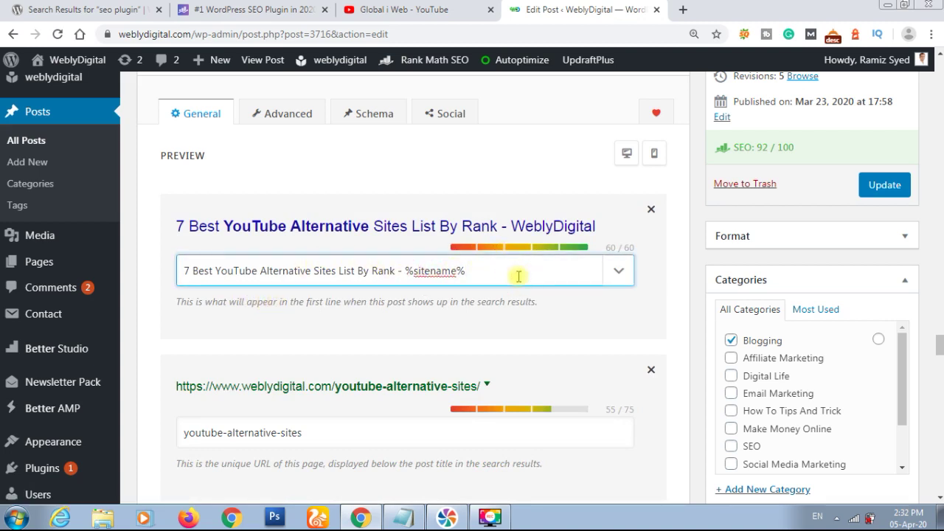
{"action": "left_click", "coordinate": [621, 281]}
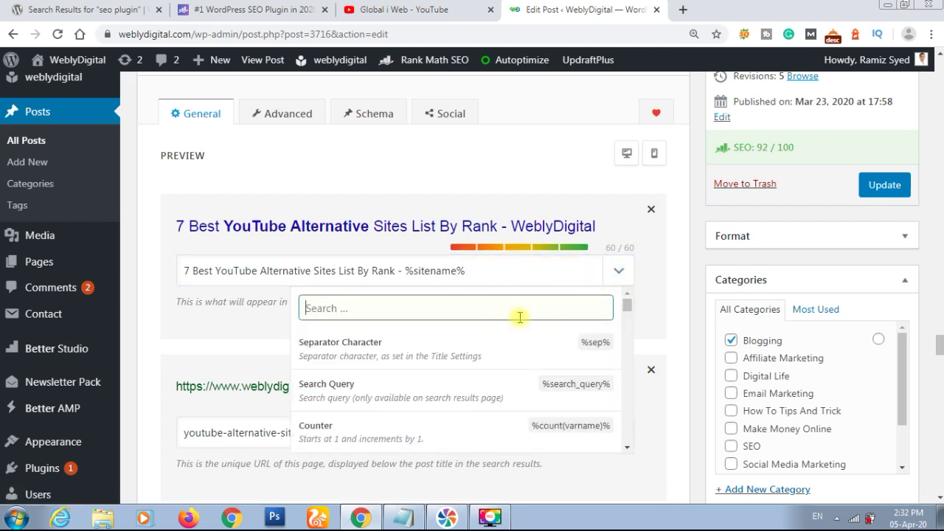
{"action": "scroll", "coordinate": [501, 365], "scroll_direction": "down", "scroll_amount": 10}
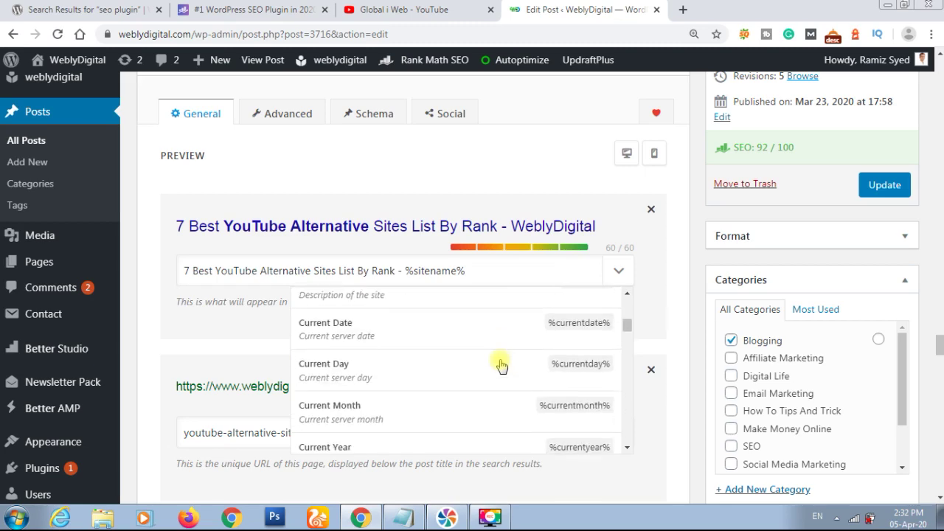
{"action": "scroll", "coordinate": [545, 361], "scroll_direction": "down", "scroll_amount": 5}
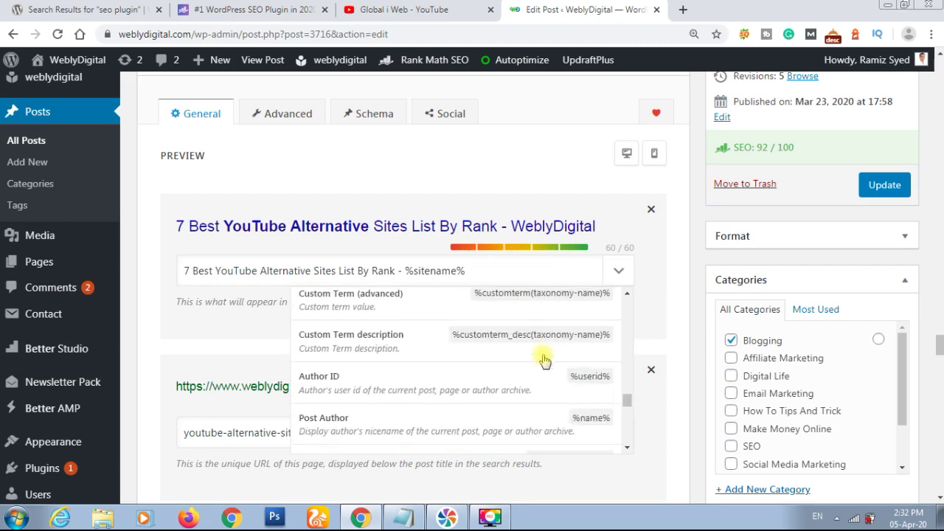
{"action": "left_click", "coordinate": [682, 292]}
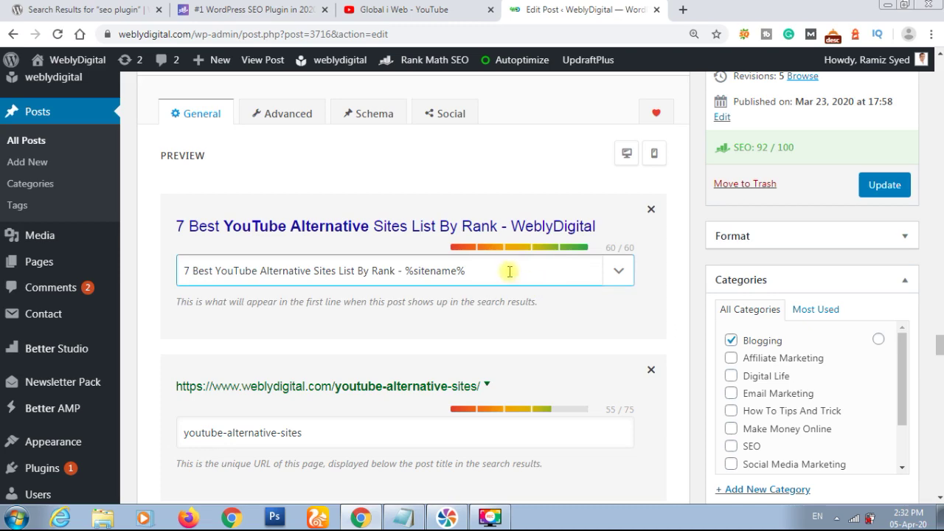
Inspect the snippet's permalink and meta description fields, and close the snippet editor
{"action": "scroll", "coordinate": [506, 270], "scroll_direction": "down", "scroll_amount": 3}
{"action": "left_click", "coordinate": [385, 233]}
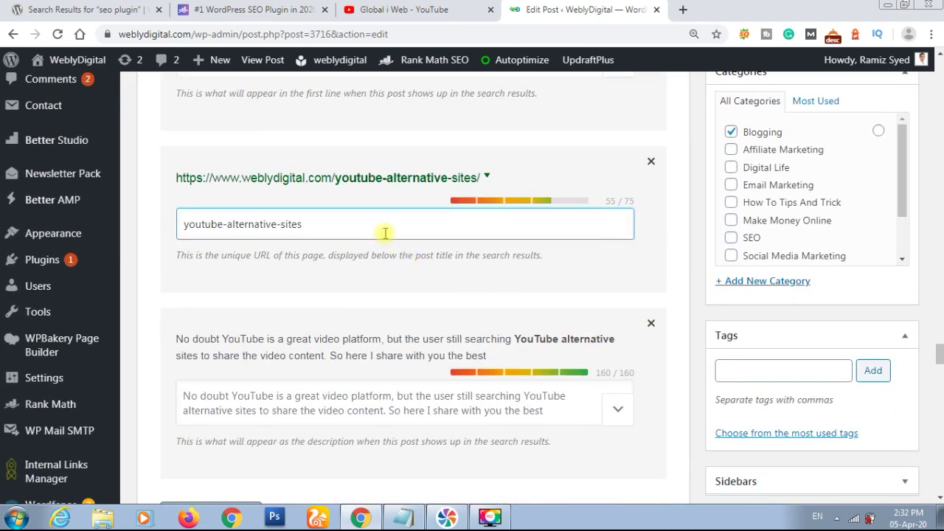
{"action": "scroll", "coordinate": [385, 234], "scroll_direction": "down", "scroll_amount": 1}
{"action": "left_click", "coordinate": [365, 343]}
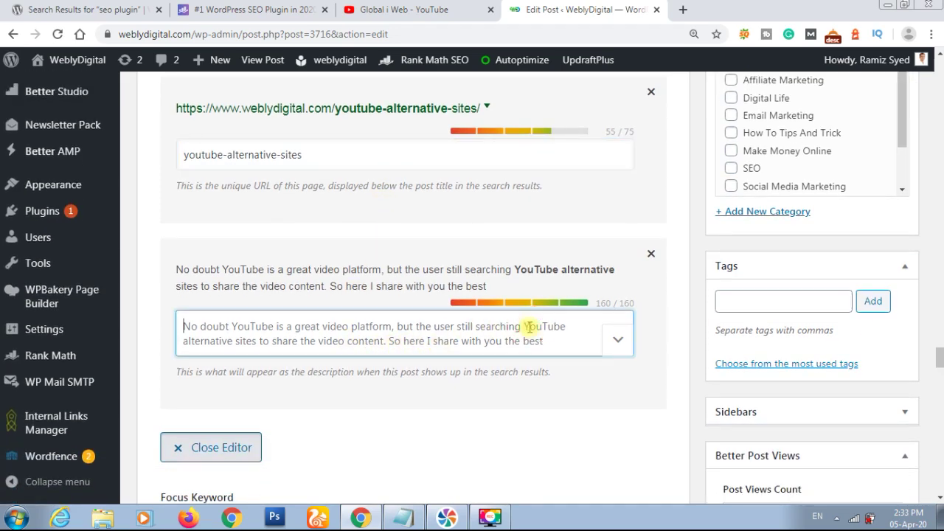
{"action": "scroll", "coordinate": [530, 326], "scroll_direction": "down", "scroll_amount": 1}
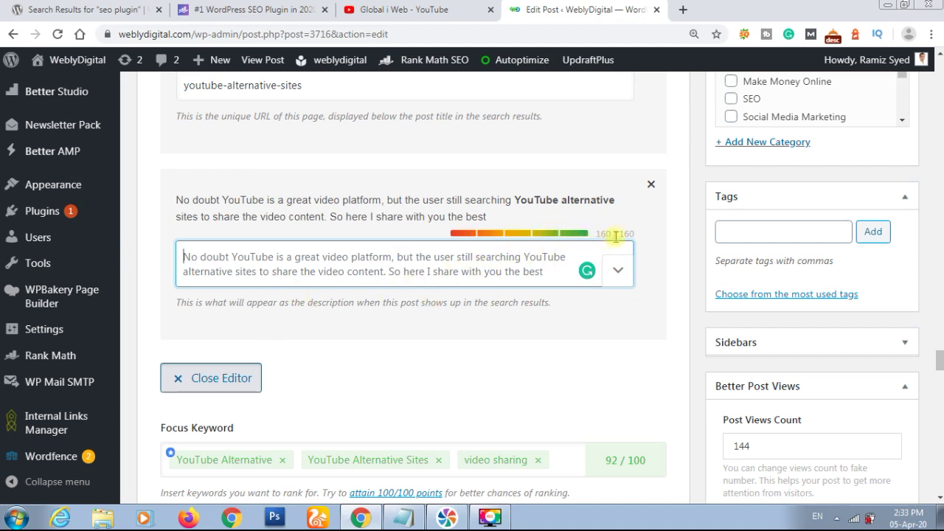
{"action": "left_click", "coordinate": [230, 385]}
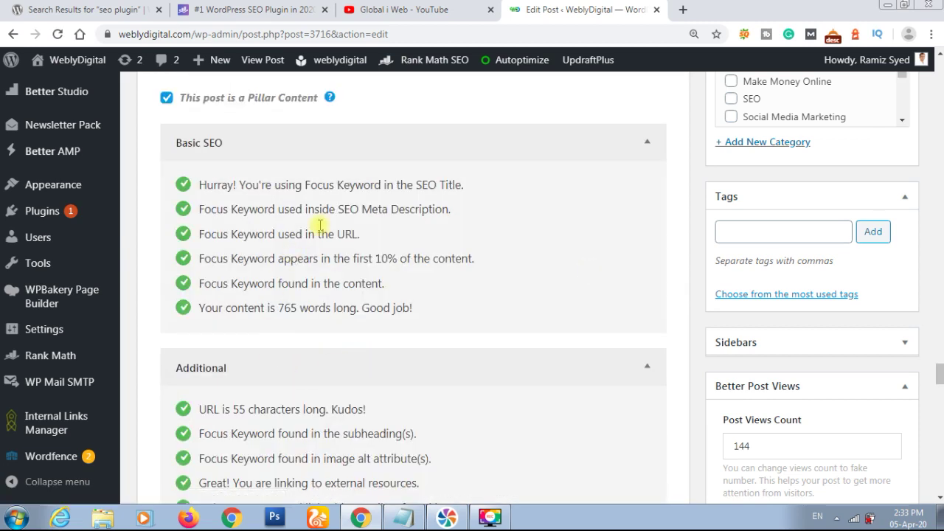
Examine the Pillar Content option and the Basic SEO, Additional, Title Readability and Content Readability checks of the post
{"action": "scroll", "coordinate": [325, 226], "scroll_direction": "up", "scroll_amount": 3}
{"action": "scroll", "coordinate": [325, 227], "scroll_direction": "down", "scroll_amount": 2}
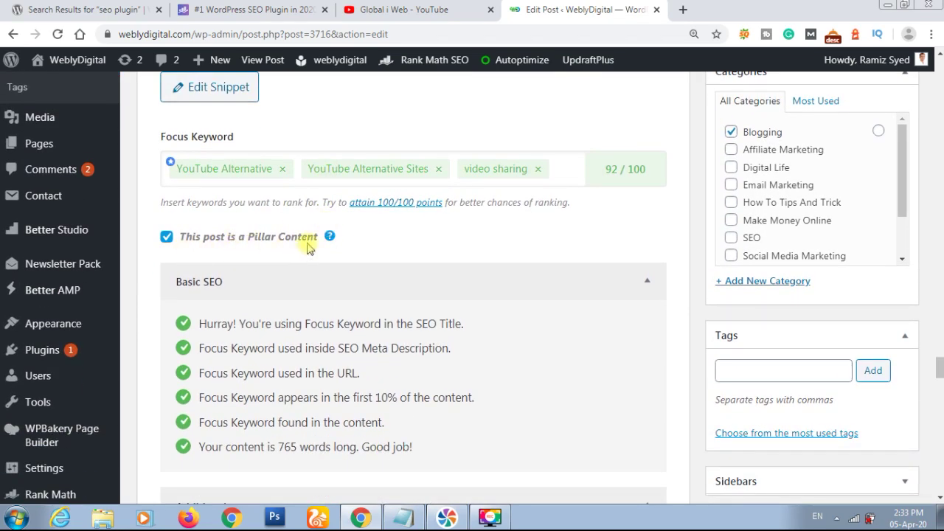
{"action": "scroll", "coordinate": [373, 250], "scroll_direction": "down", "scroll_amount": 2}
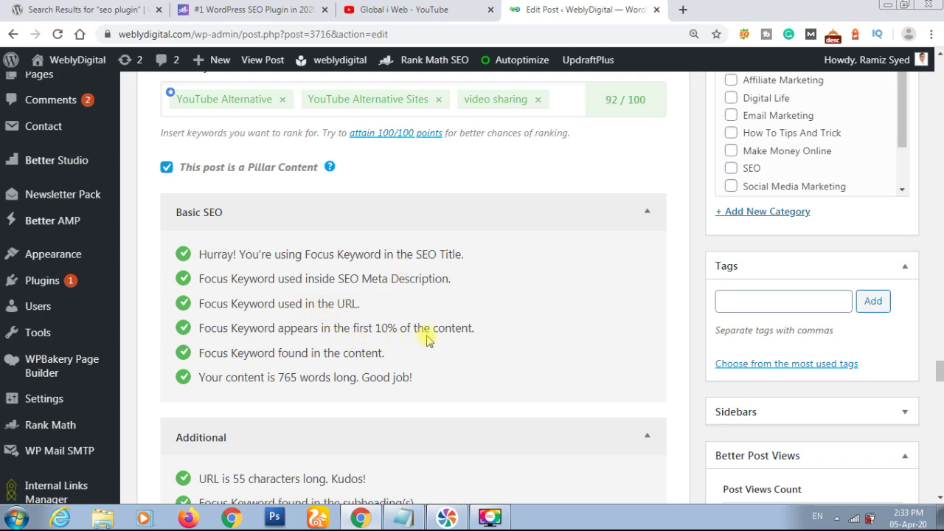
{"action": "scroll", "coordinate": [428, 340], "scroll_direction": "down", "scroll_amount": 1}
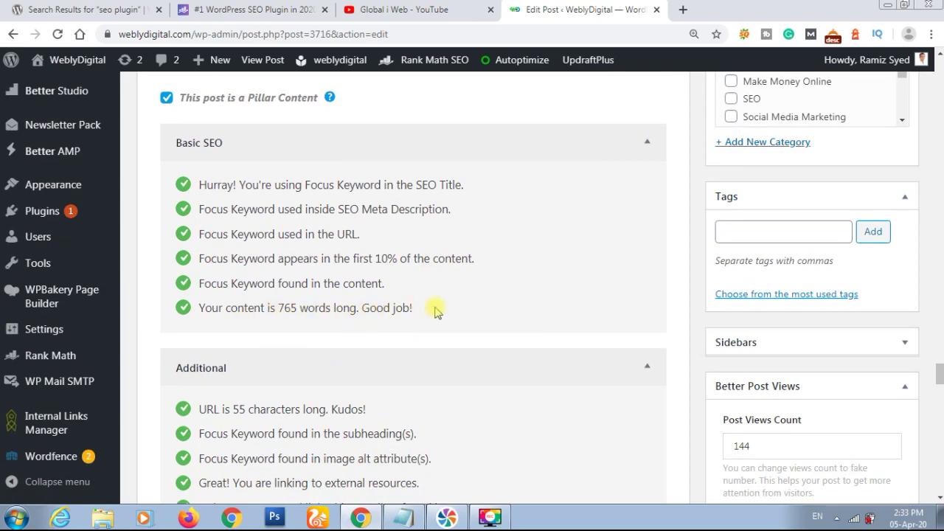
{"action": "scroll", "coordinate": [435, 312], "scroll_direction": "down", "scroll_amount": 2}
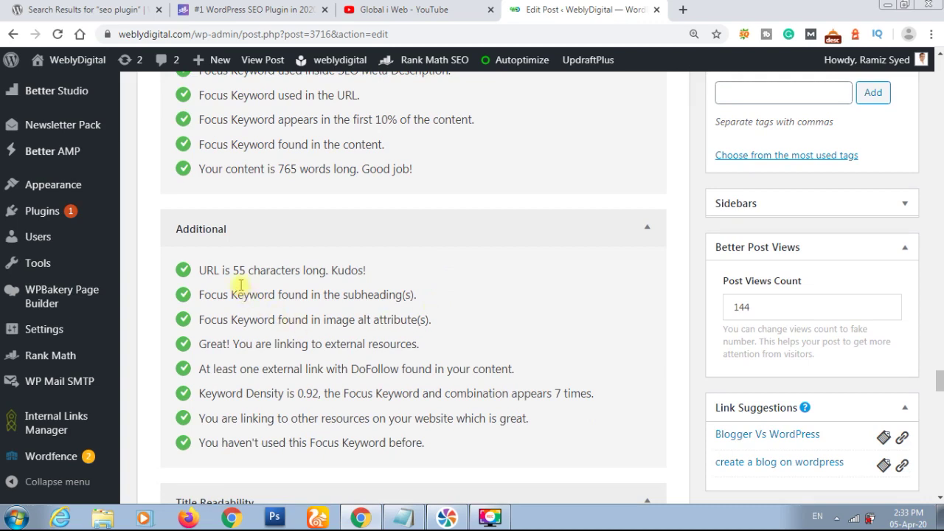
{"action": "scroll", "coordinate": [454, 295], "scroll_direction": "down", "scroll_amount": 1}
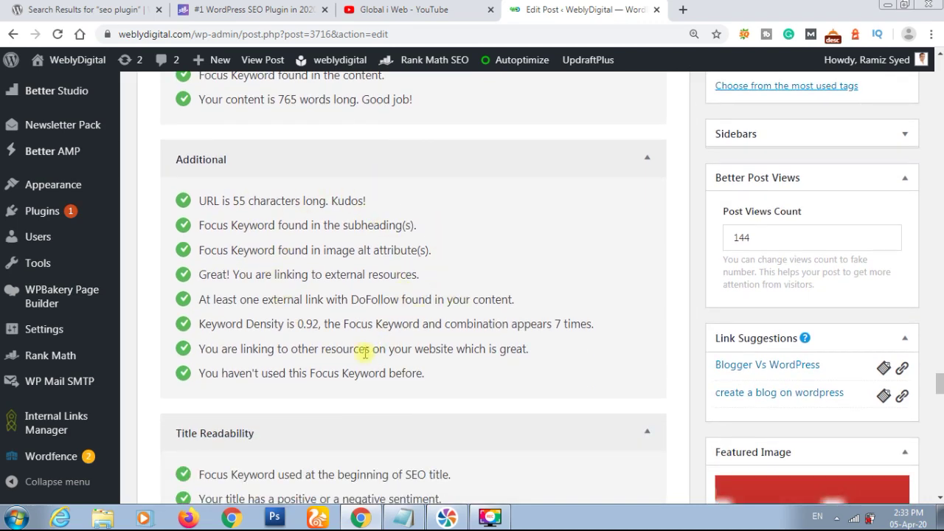
{"action": "scroll", "coordinate": [364, 352], "scroll_direction": "down", "scroll_amount": 1}
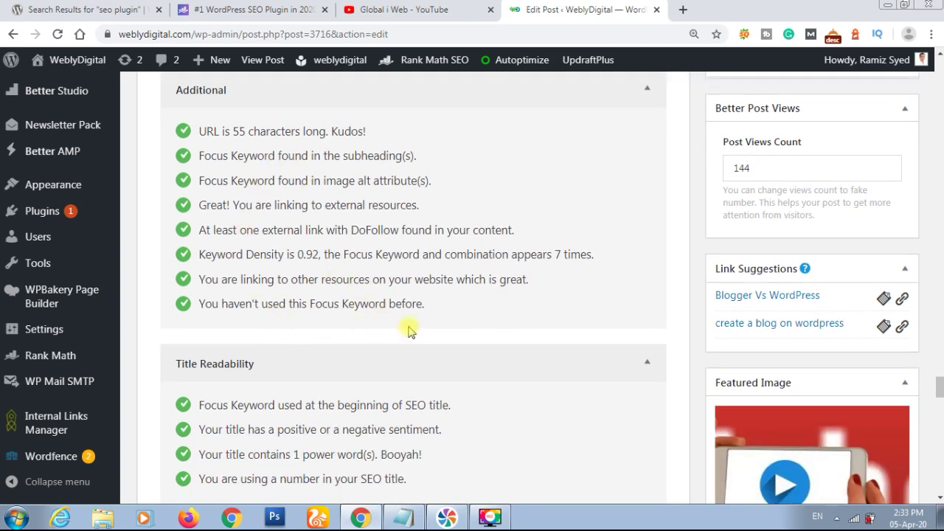
{"action": "scroll", "coordinate": [448, 330], "scroll_direction": "down", "scroll_amount": 1}
{"action": "scroll", "coordinate": [447, 331], "scroll_direction": "down", "scroll_amount": 1}
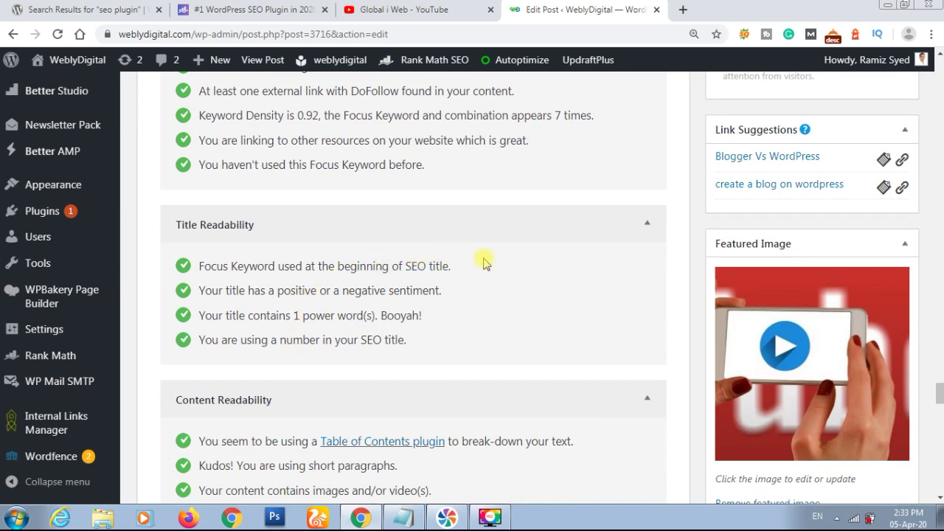
{"action": "scroll", "coordinate": [483, 259], "scroll_direction": "down", "scroll_amount": 1}
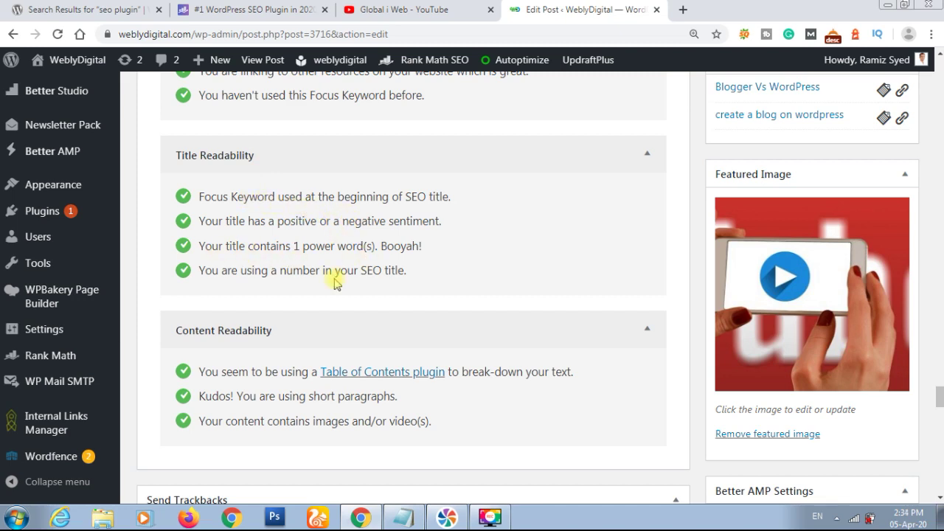
{"action": "scroll", "coordinate": [382, 284], "scroll_direction": "down", "scroll_amount": 1}
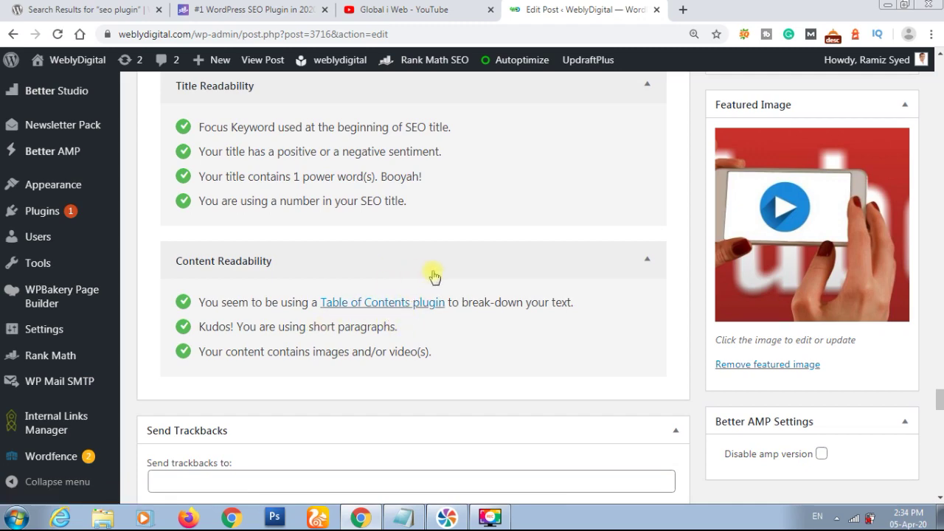
{"action": "scroll", "coordinate": [433, 276], "scroll_direction": "down", "scroll_amount": 1}
Replace the focus keyword "video sharing" with "youtube alternative sites list"
{"action": "scroll", "coordinate": [433, 276], "scroll_direction": "up", "scroll_amount": 7}
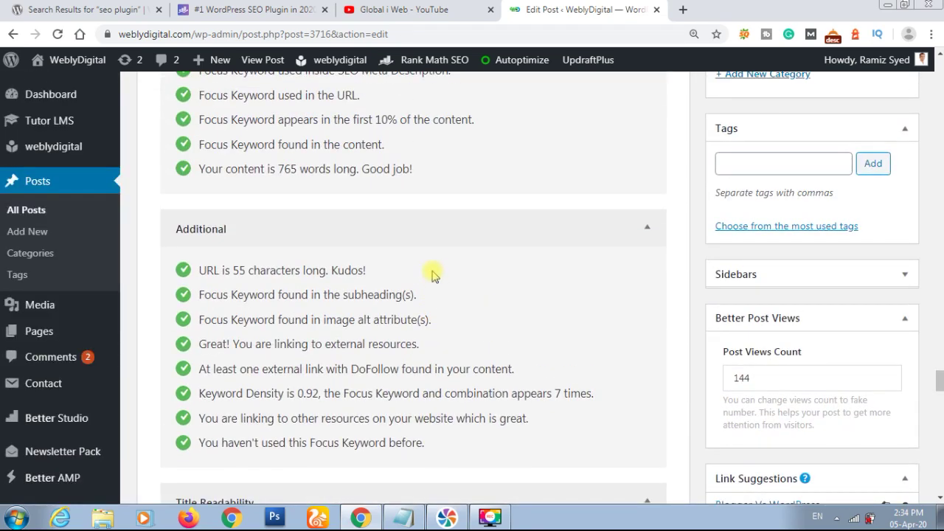
{"action": "scroll", "coordinate": [433, 276], "scroll_direction": "up", "scroll_amount": 5}
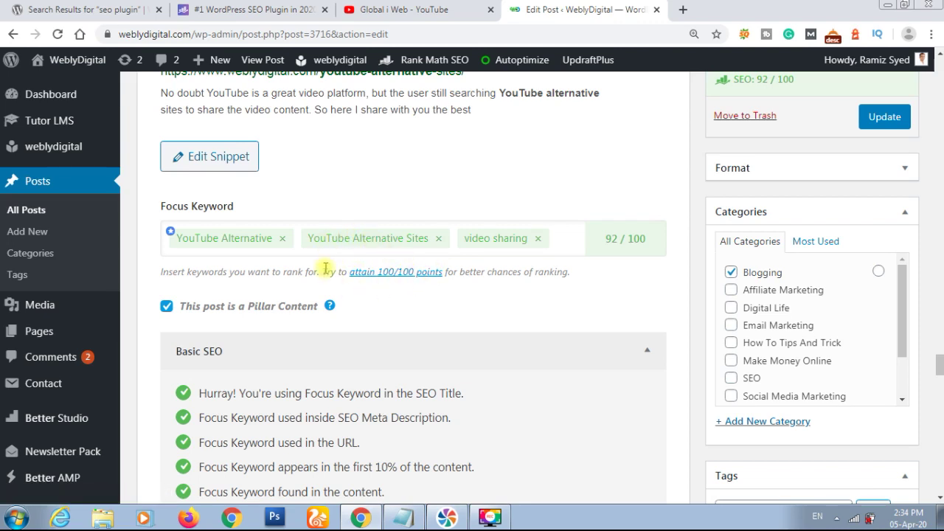
{"action": "left_click", "coordinate": [539, 240]}
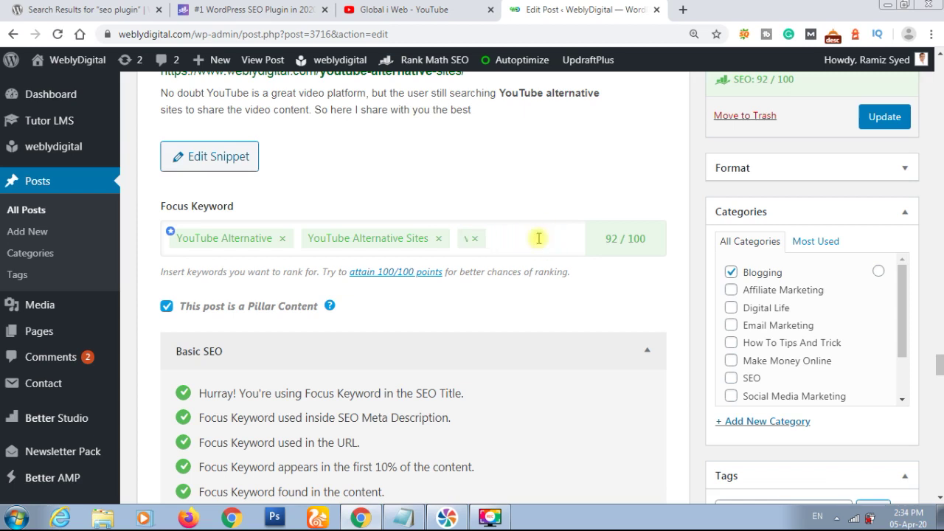
{"action": "left_click", "coordinate": [538, 238]}
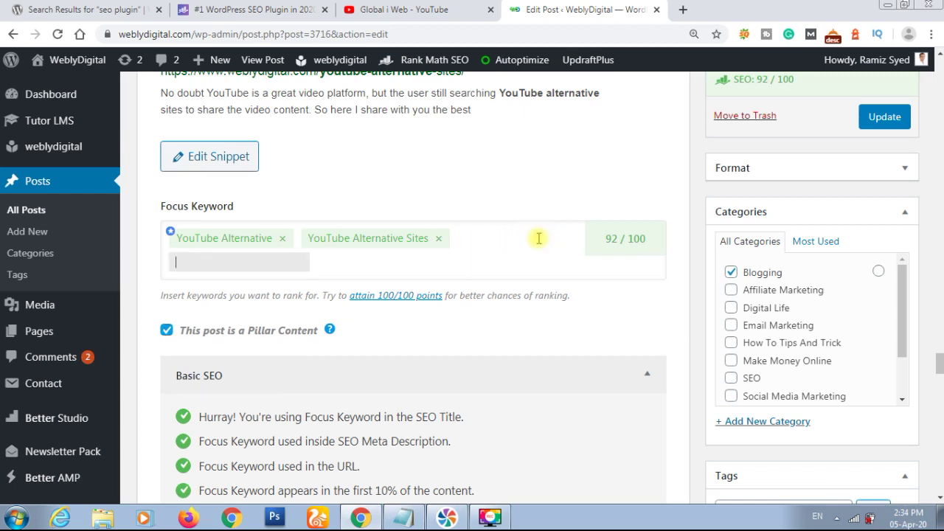
{"action": "type", "text": "youtube alter"}
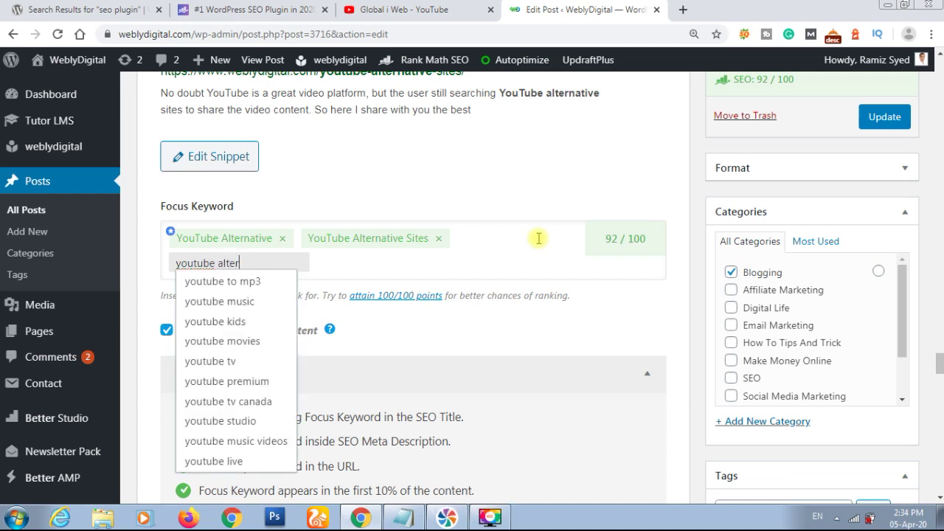
{"action": "key", "text": "Down"}
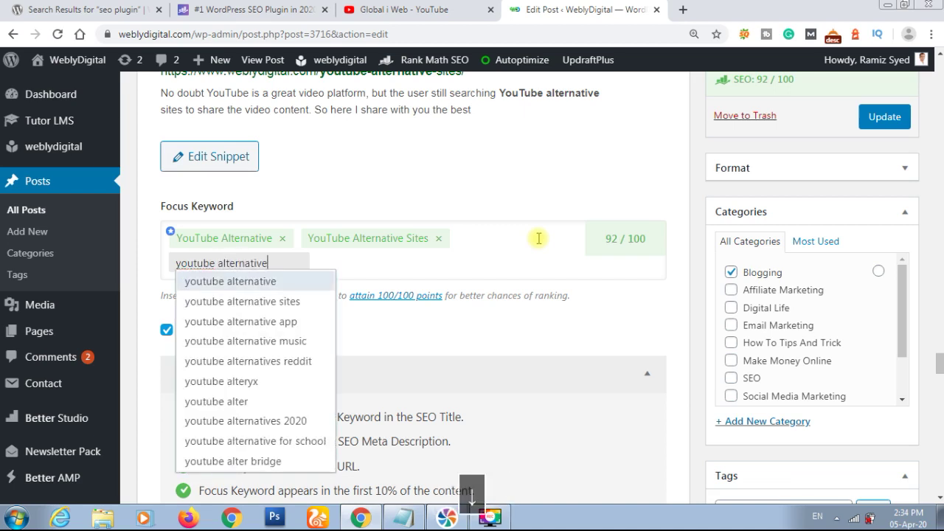
{"action": "type", "text": "sites"}
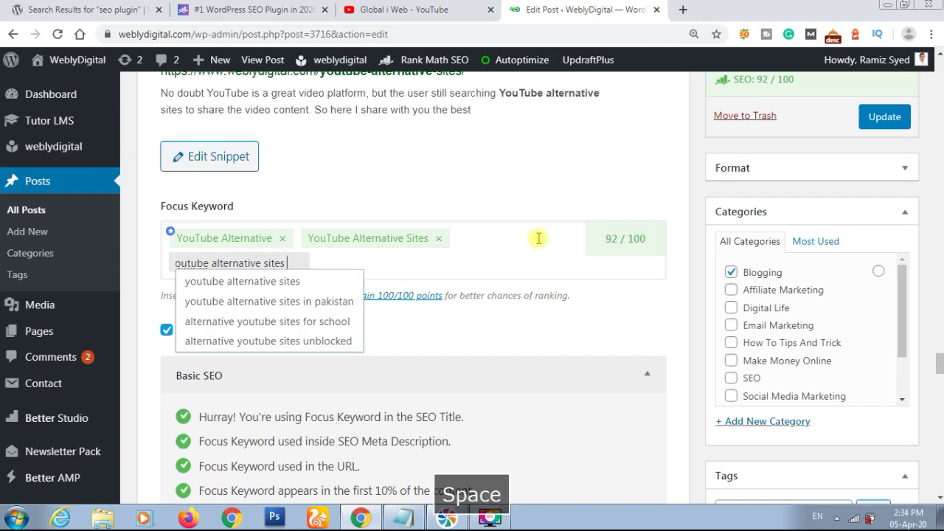
{"action": "type", "text": " list"}
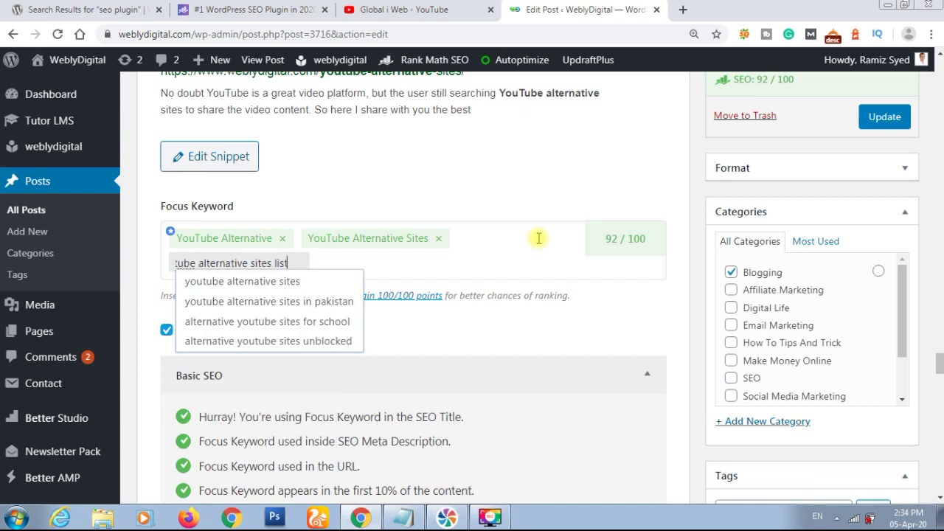
{"action": "key", "text": "Return"}
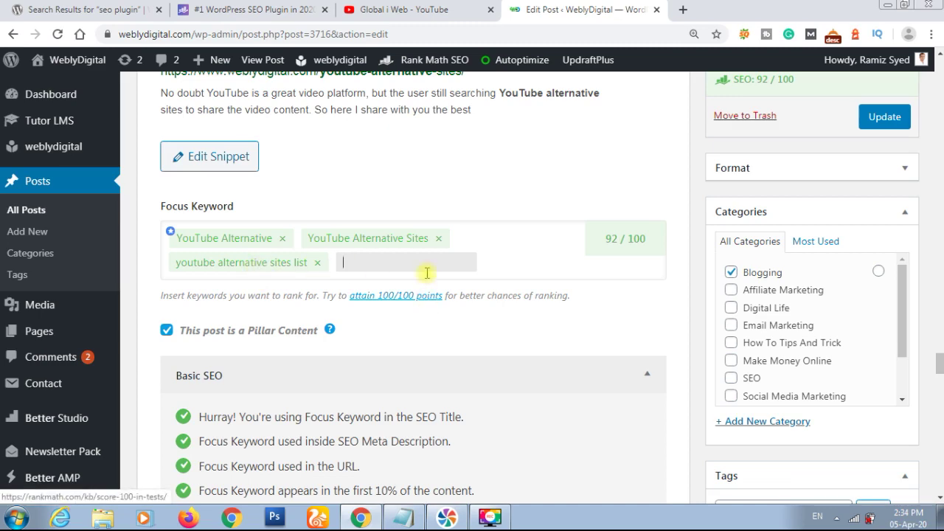
Open a new incognito browser window
{"action": "scroll", "coordinate": [450, 227], "scroll_direction": "up", "scroll_amount": 6}
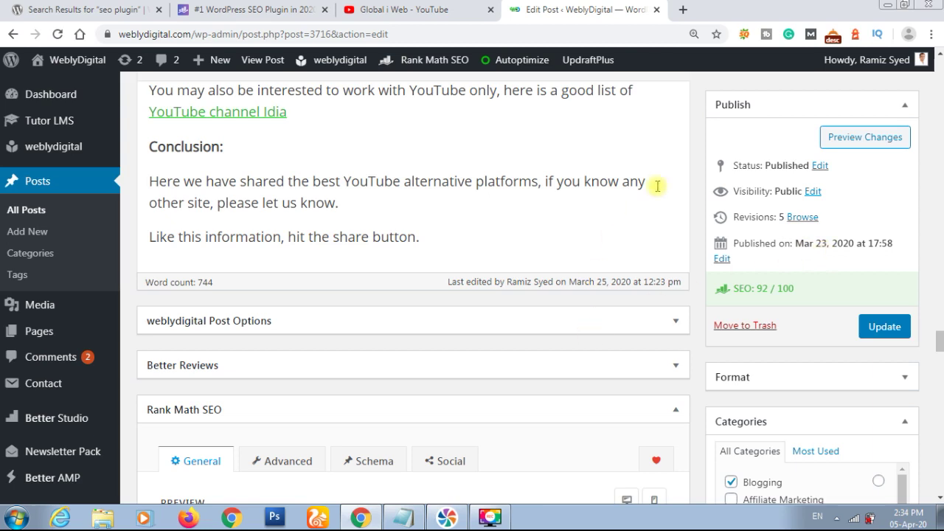
{"action": "left_click", "coordinate": [931, 34]}
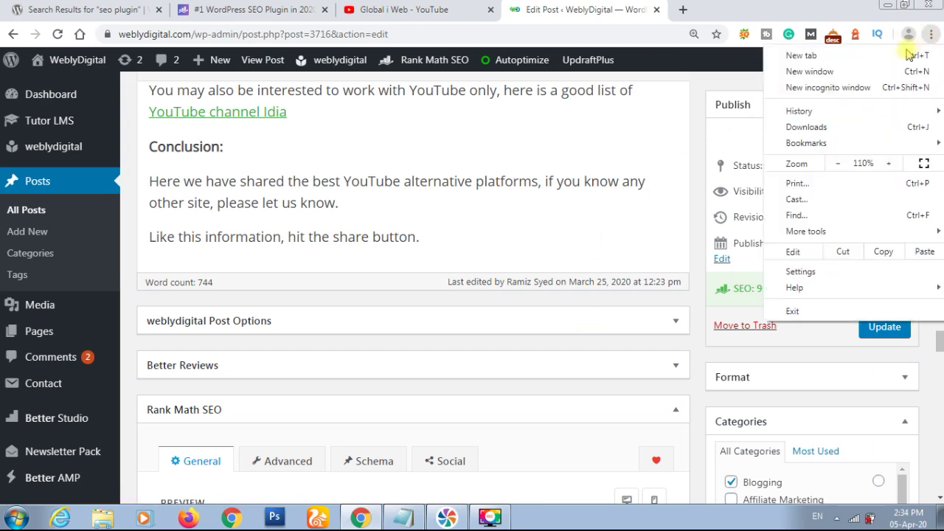
{"action": "left_click", "coordinate": [852, 88]}
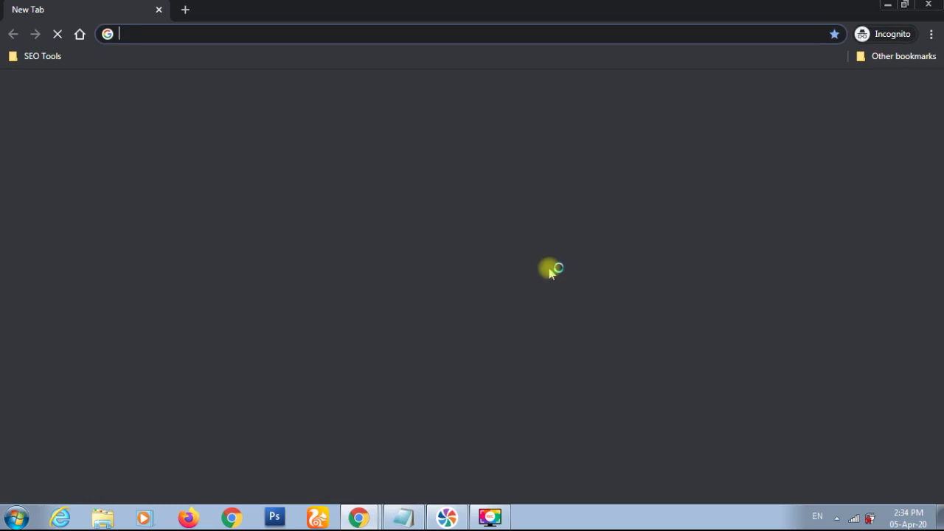
Search Google for "youtube alternative sites list"
{"action": "type", "text": "you"}
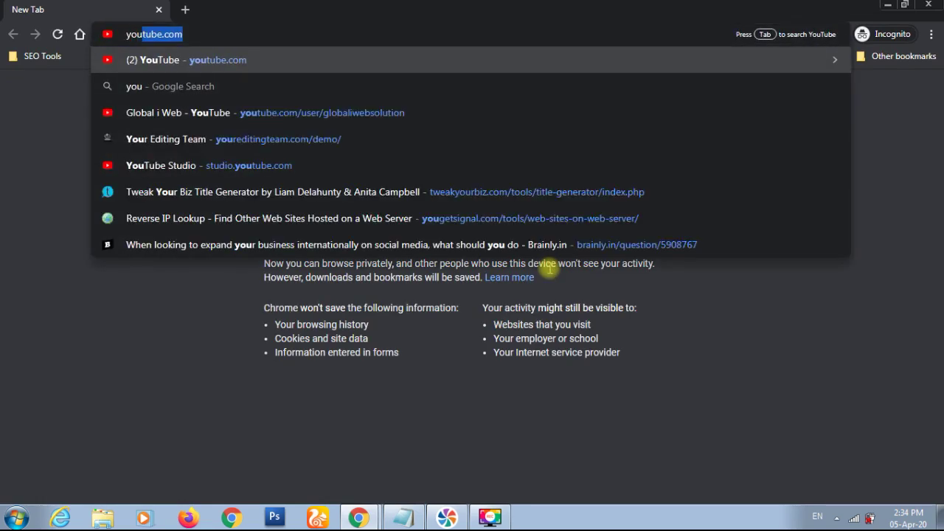
{"action": "type", "text": "tube"}
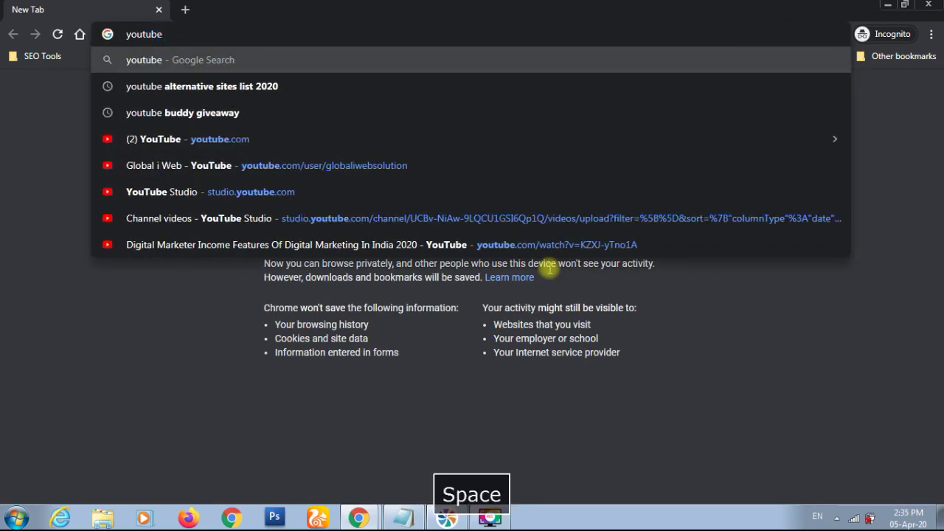
{"action": "key", "text": "Down"}
{"action": "key", "text": "BackSpace"}
{"action": "key", "text": "BackSpace"}
{"action": "key", "text": "BackSpace"}
{"action": "key", "text": "BackSpace"}
{"action": "key", "text": "BackSpace"}
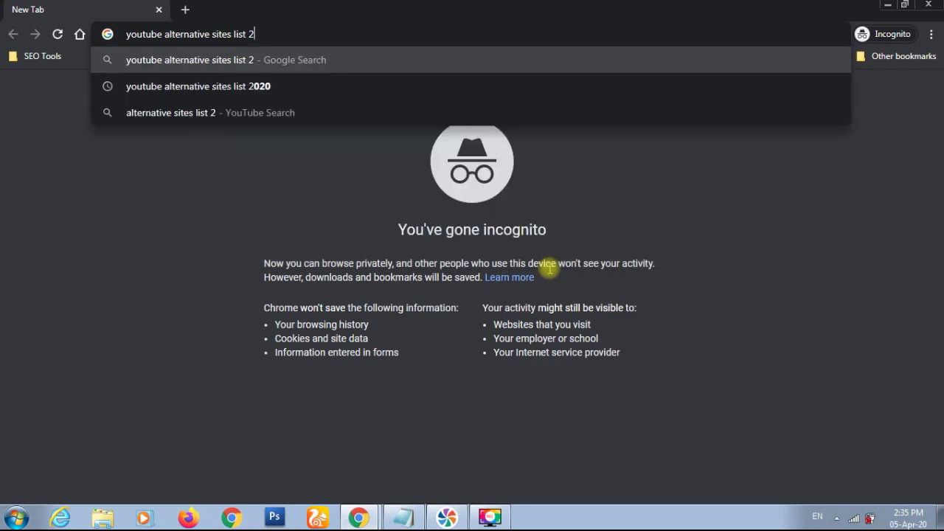
{"action": "key", "text": "Return"}
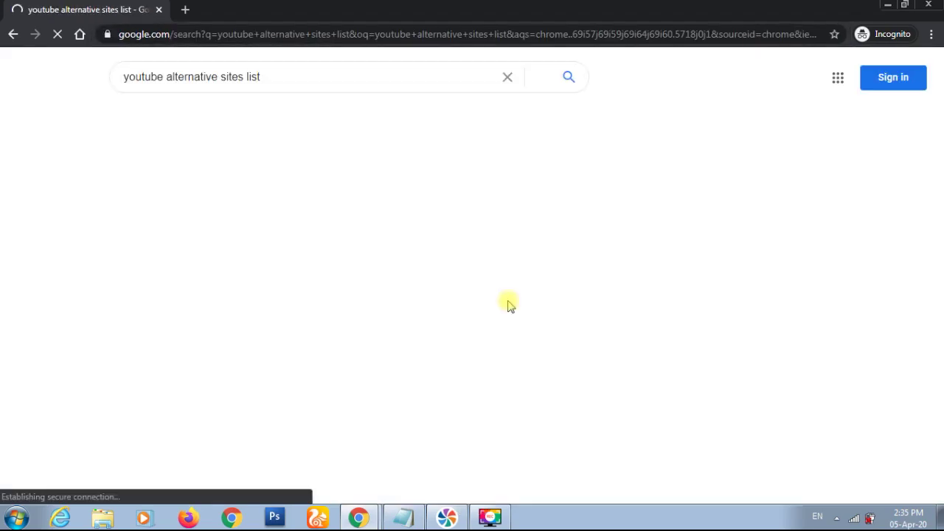
Look through the search results for the WeblyDigital post's ranking position, and close the incognito window
{"action": "scroll", "coordinate": [362, 353], "scroll_direction": "down", "scroll_amount": 15}
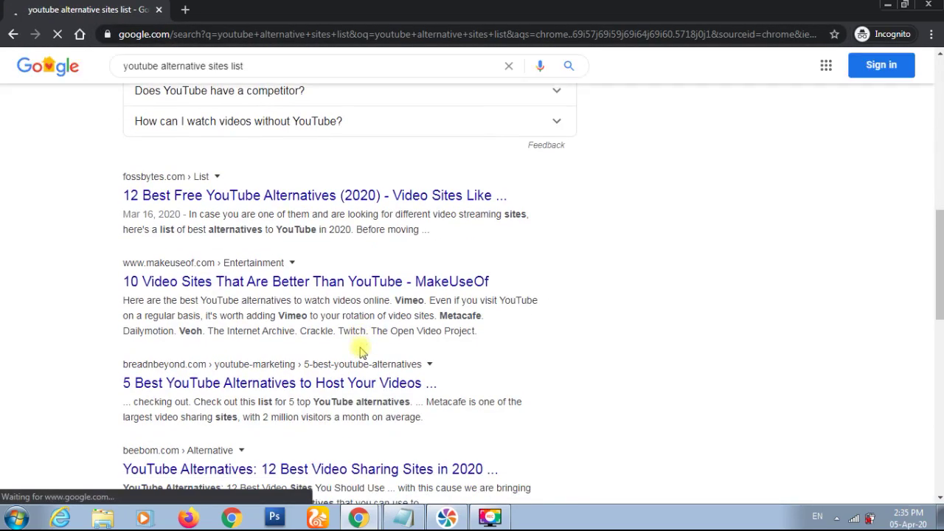
{"action": "scroll", "coordinate": [361, 352], "scroll_direction": "down", "scroll_amount": 1}
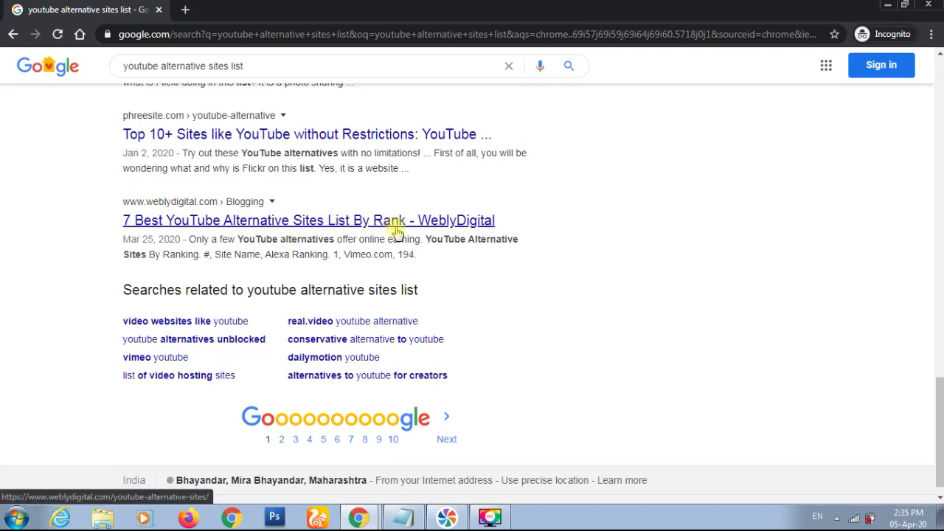
{"action": "scroll", "coordinate": [536, 227], "scroll_direction": "up", "scroll_amount": 5}
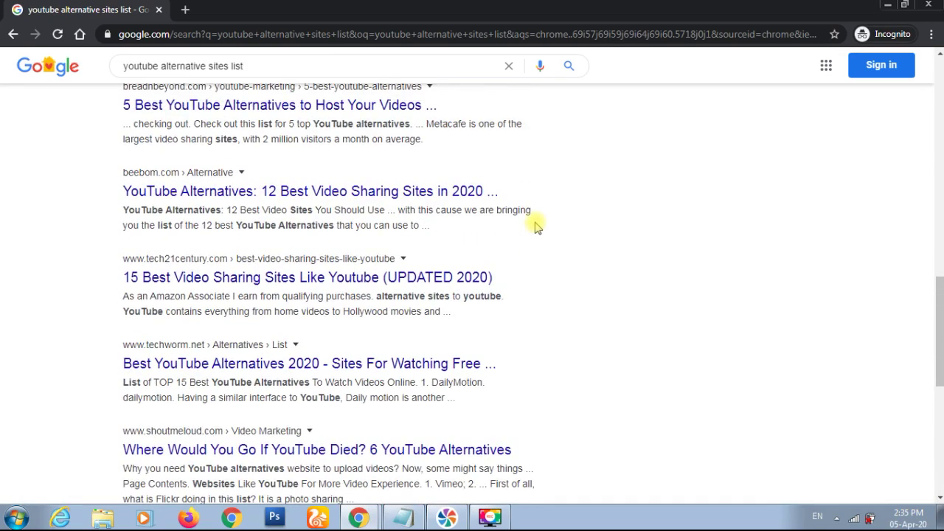
{"action": "scroll", "coordinate": [537, 226], "scroll_direction": "up", "scroll_amount": 15}
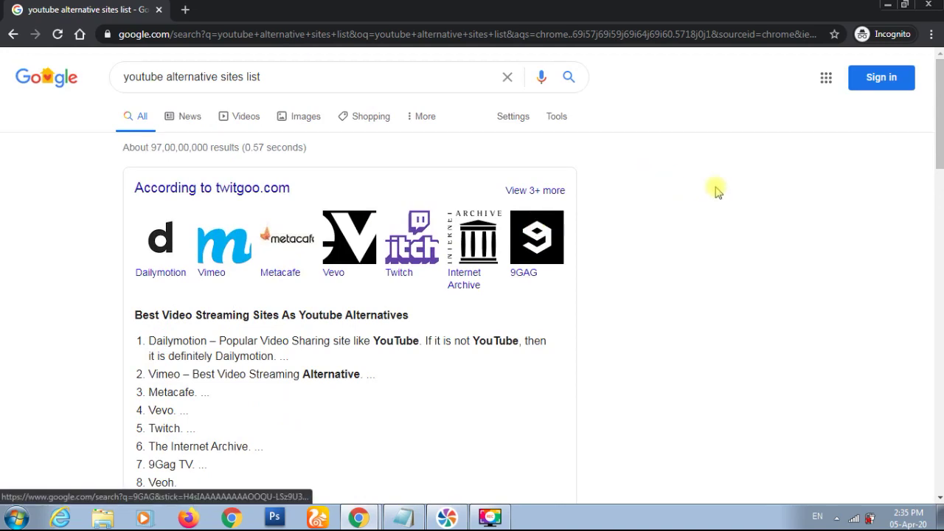
{"action": "left_click", "coordinate": [931, 5]}
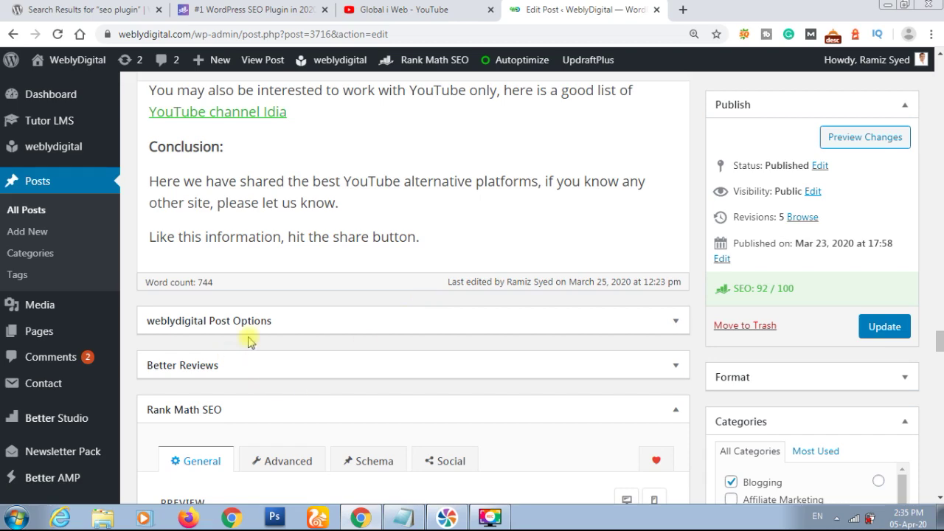
Review the post's snippet preview and focus keywords, and open the Rank Math dashboard
{"action": "scroll", "coordinate": [326, 312], "scroll_direction": "down", "scroll_amount": 4}
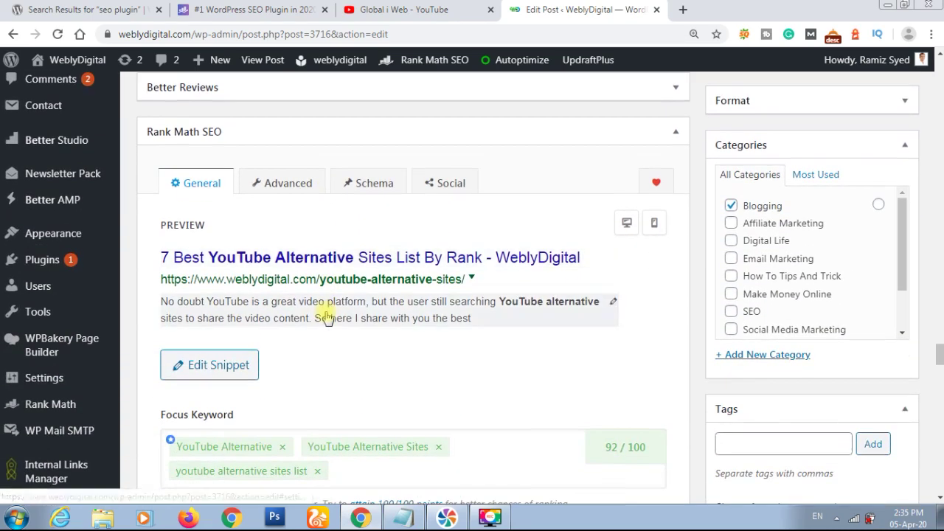
{"action": "scroll", "coordinate": [138, 265], "scroll_direction": "down", "scroll_amount": 2}
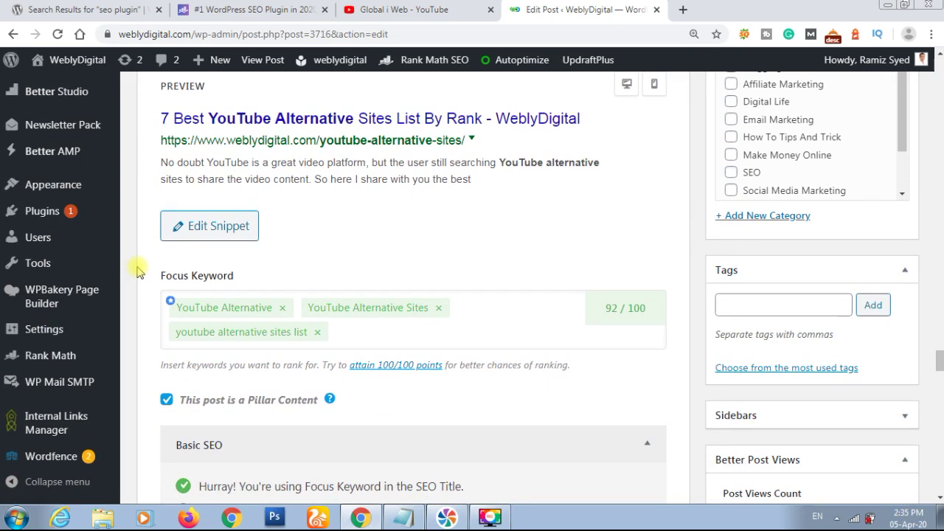
{"action": "mouse_move", "coordinate": [50, 355]}
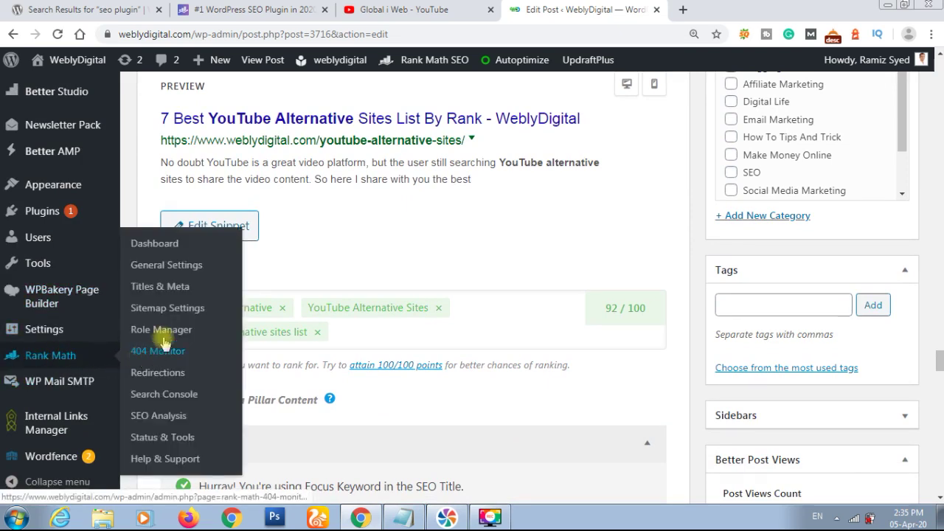
{"action": "left_click", "coordinate": [157, 246]}
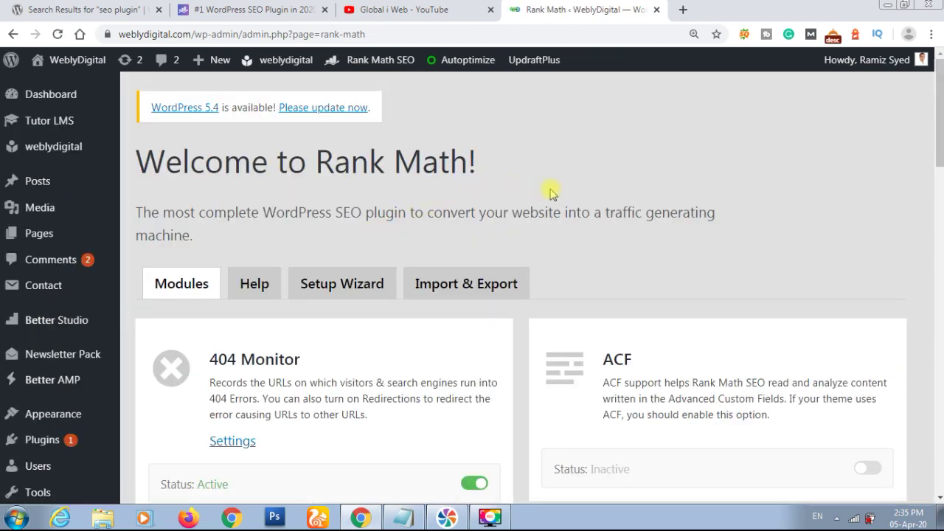
Examine the available Rank Math modules and their status, from 404 Monitor through Sitemap and WooCommerce
{"action": "scroll", "coordinate": [473, 247], "scroll_direction": "down", "scroll_amount": 2}
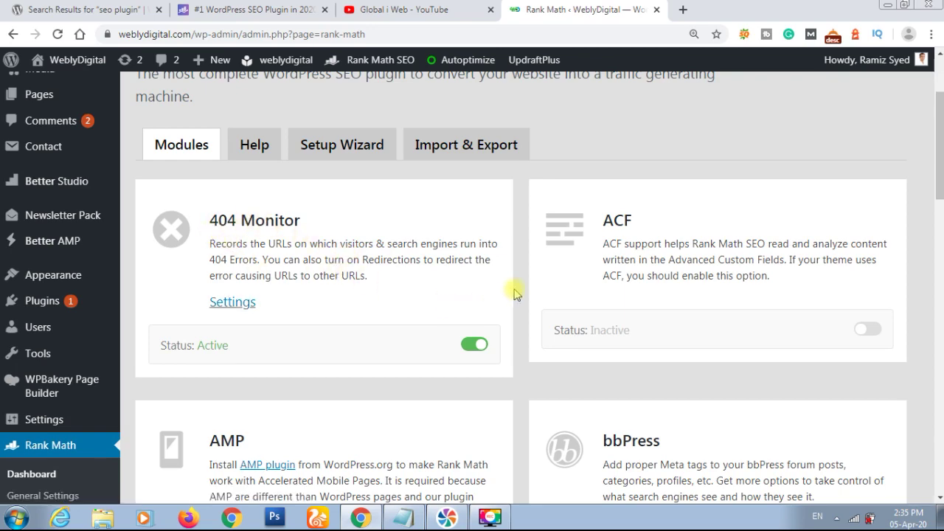
{"action": "scroll", "coordinate": [512, 288], "scroll_direction": "down", "scroll_amount": 2}
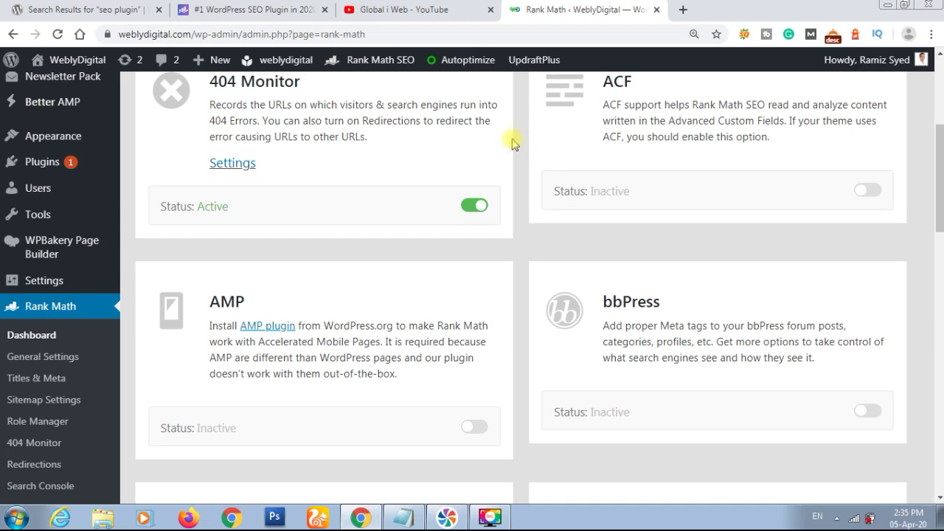
{"action": "scroll", "coordinate": [514, 141], "scroll_direction": "up", "scroll_amount": 1}
{"action": "scroll", "coordinate": [514, 142], "scroll_direction": "down", "scroll_amount": 1}
{"action": "scroll", "coordinate": [514, 141], "scroll_direction": "down", "scroll_amount": 2}
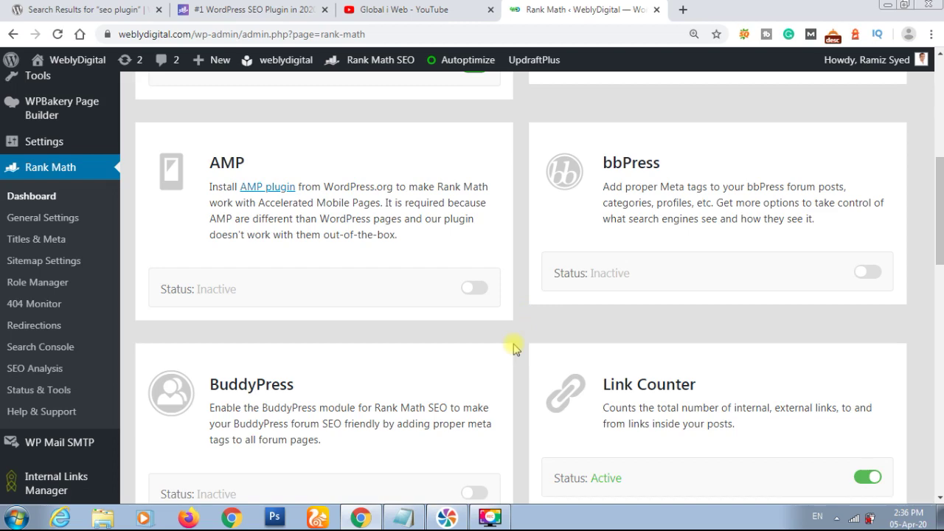
{"action": "scroll", "coordinate": [514, 349], "scroll_direction": "down", "scroll_amount": 3}
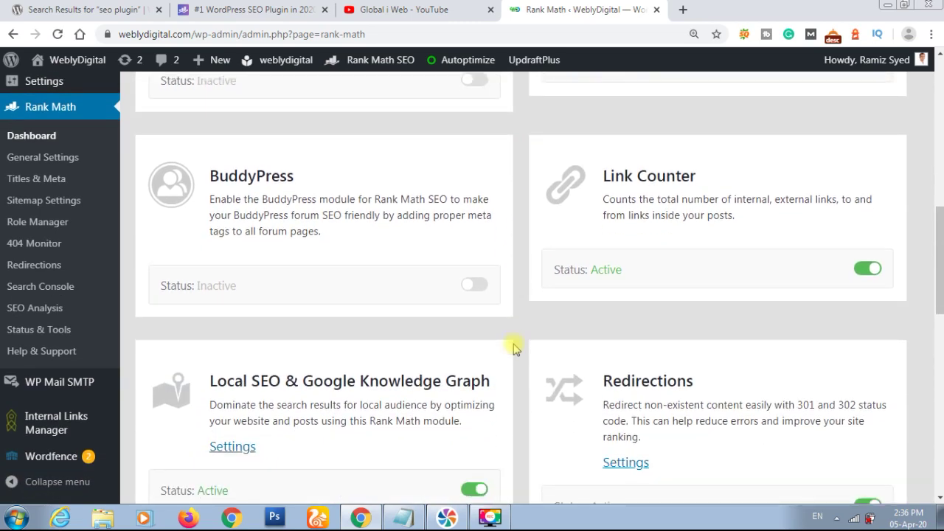
{"action": "scroll", "coordinate": [536, 353], "scroll_direction": "down", "scroll_amount": 2}
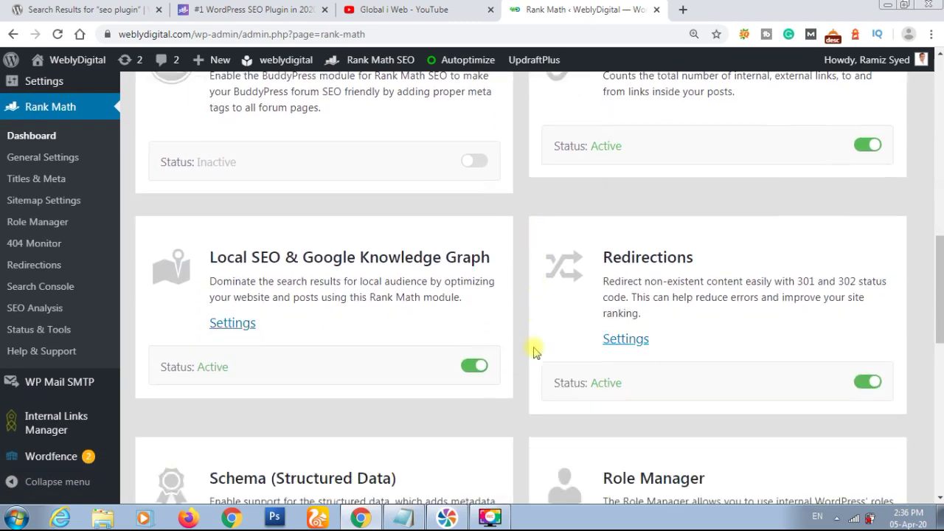
{"action": "scroll", "coordinate": [515, 304], "scroll_direction": "down", "scroll_amount": 2}
{"action": "scroll", "coordinate": [514, 304], "scroll_direction": "down", "scroll_amount": 1}
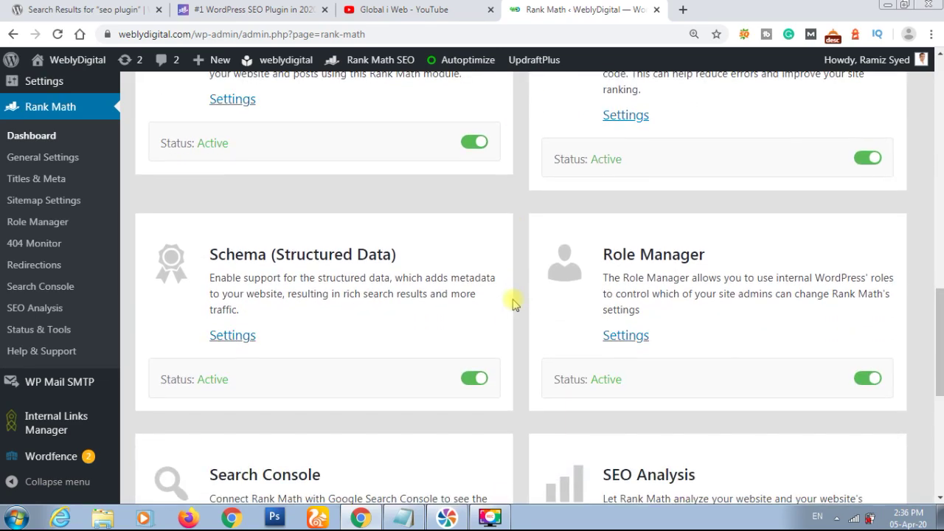
{"action": "scroll", "coordinate": [514, 304], "scroll_direction": "down", "scroll_amount": 1}
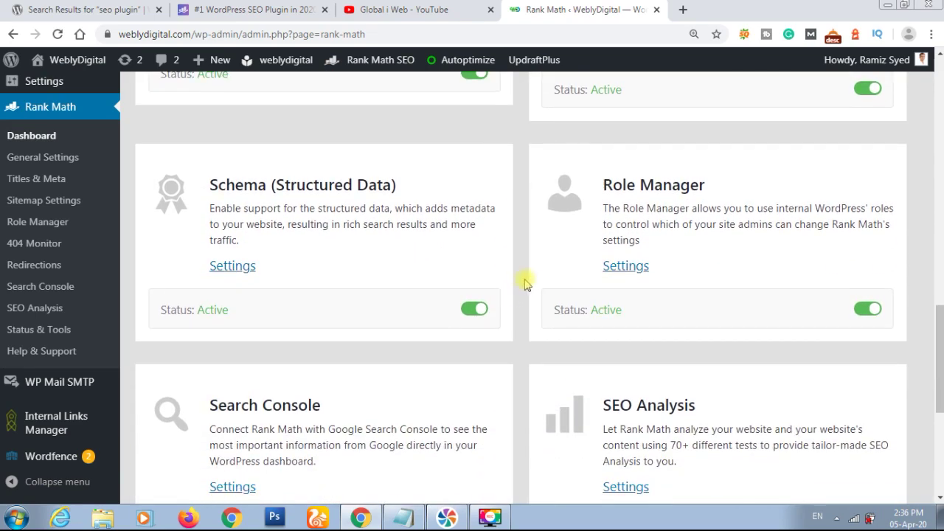
{"action": "scroll", "coordinate": [519, 280], "scroll_direction": "down", "scroll_amount": 3}
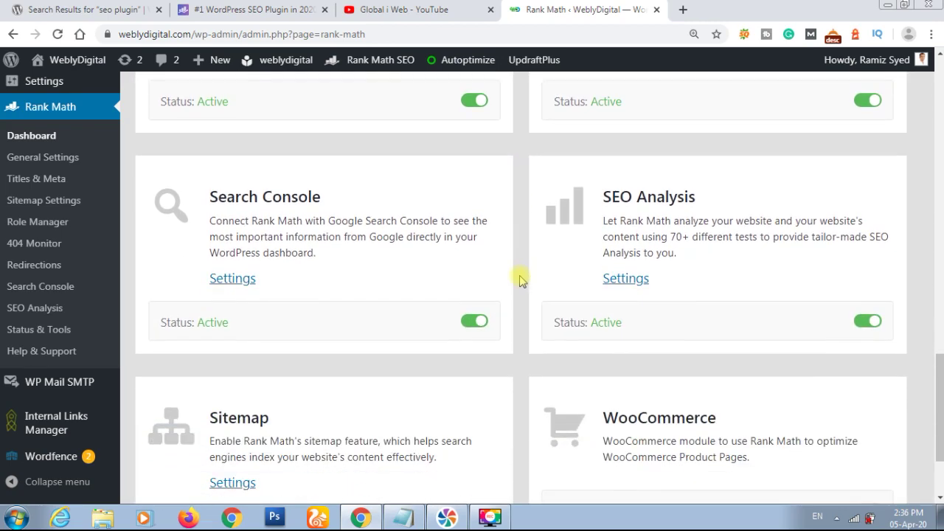
{"action": "scroll", "coordinate": [519, 280], "scroll_direction": "down", "scroll_amount": 2}
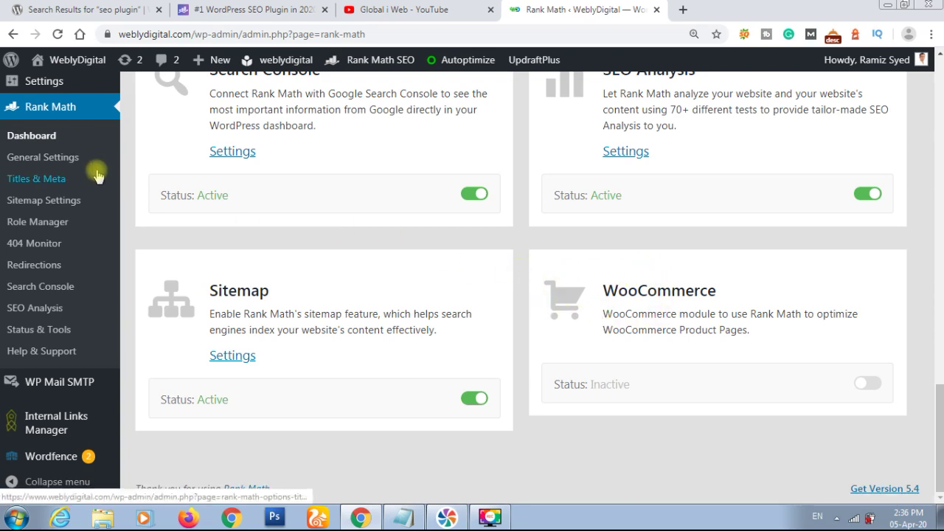
Open Rank Math's General Settings and examine the Links options for category base, attachment redirects, stopwords, nofollow and external links
{"action": "left_click", "coordinate": [70, 161]}
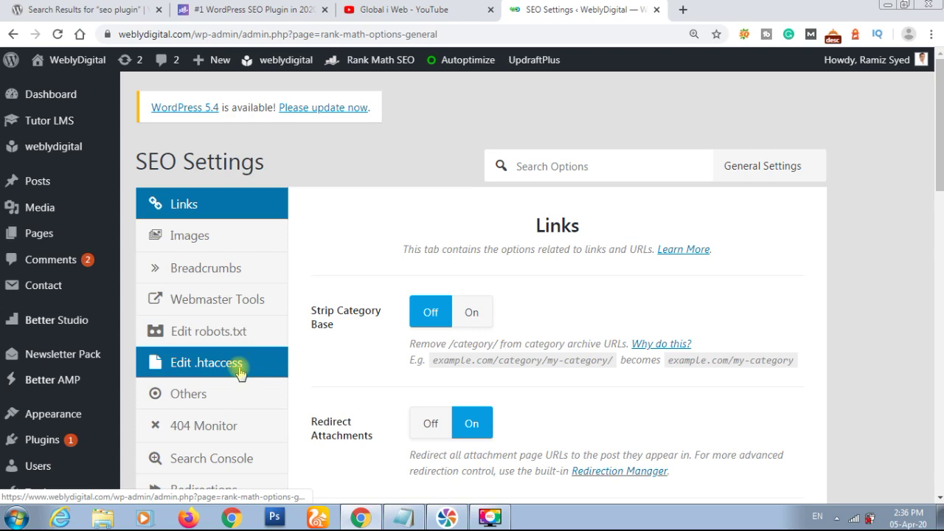
{"action": "scroll", "coordinate": [244, 410], "scroll_direction": "down", "scroll_amount": 2}
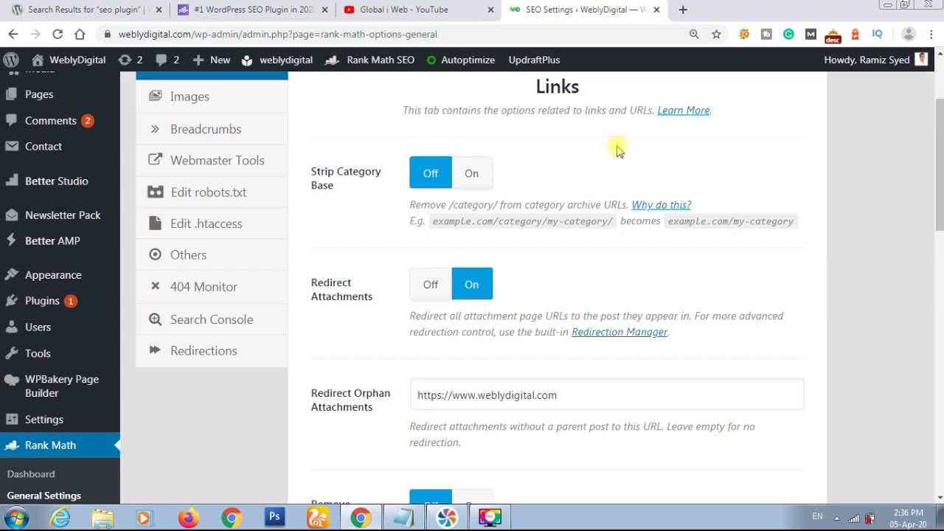
{"action": "scroll", "coordinate": [618, 150], "scroll_direction": "down", "scroll_amount": 3}
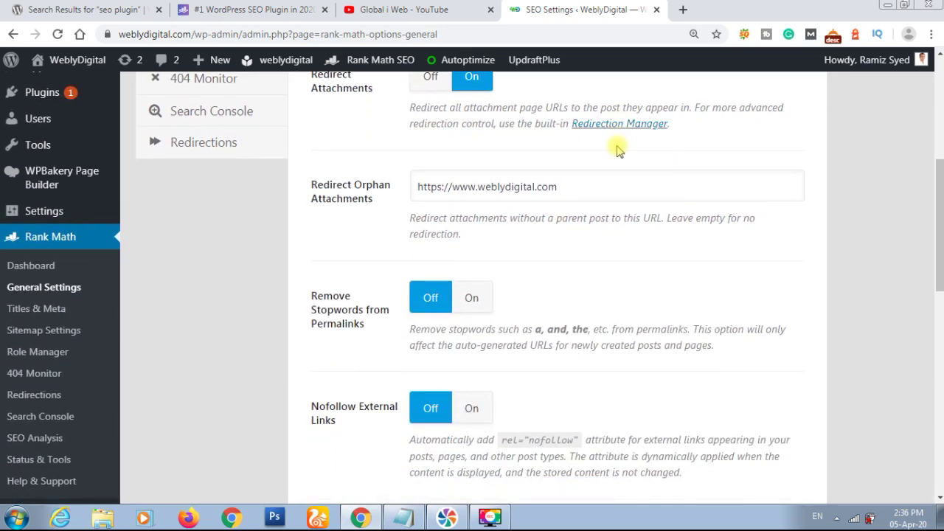
{"action": "scroll", "coordinate": [613, 234], "scroll_direction": "up", "scroll_amount": 3}
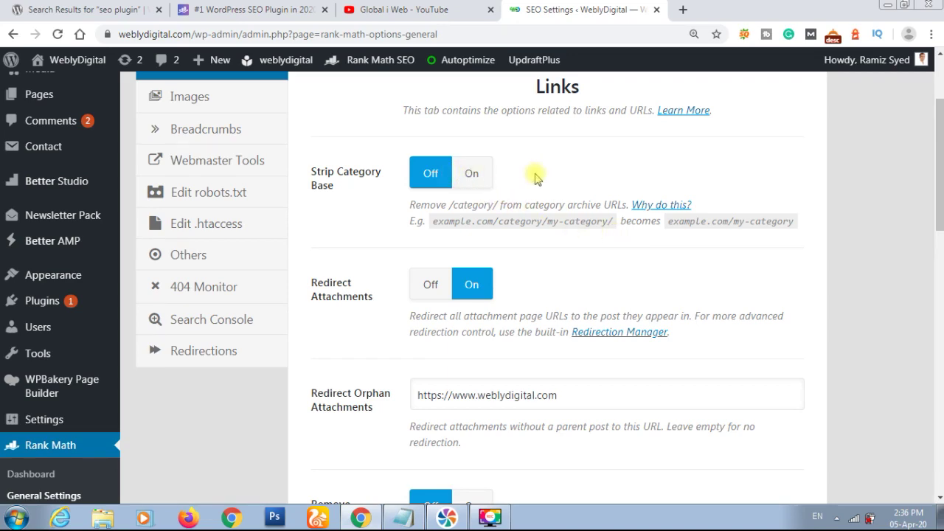
{"action": "scroll", "coordinate": [537, 177], "scroll_direction": "down", "scroll_amount": 2}
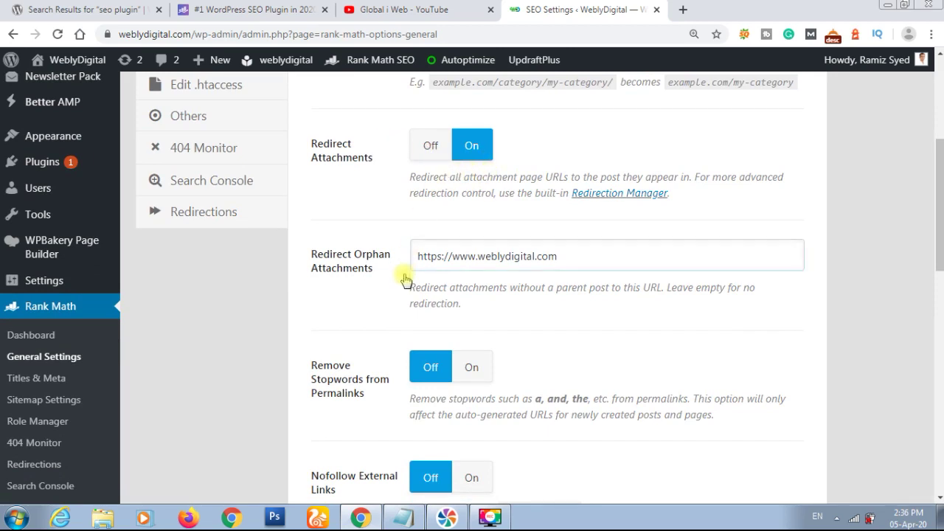
{"action": "scroll", "coordinate": [405, 274], "scroll_direction": "down", "scroll_amount": 1}
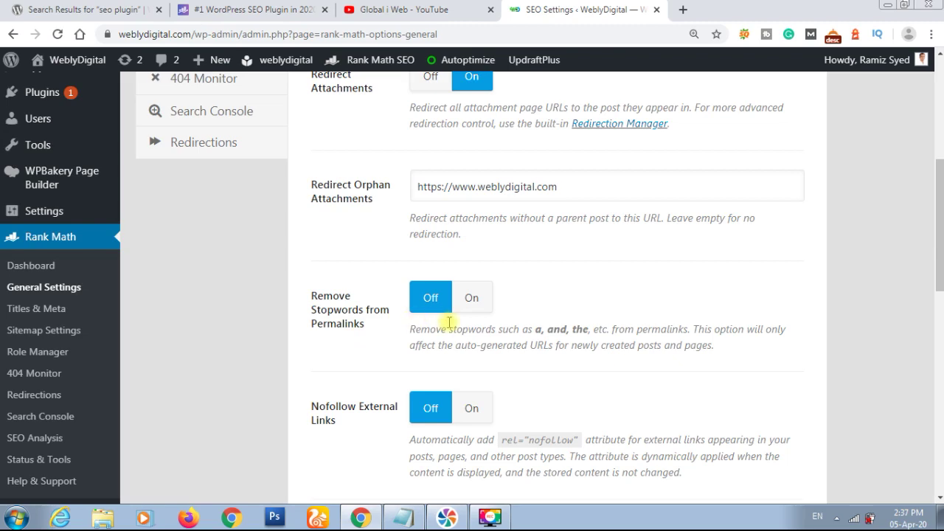
{"action": "scroll", "coordinate": [534, 310], "scroll_direction": "down", "scroll_amount": 2}
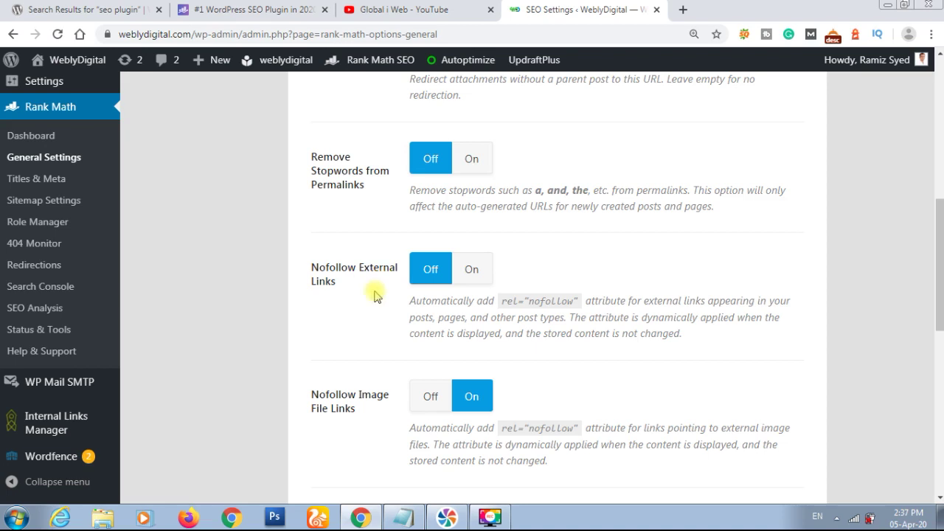
{"action": "scroll", "coordinate": [374, 295], "scroll_direction": "down", "scroll_amount": 3}
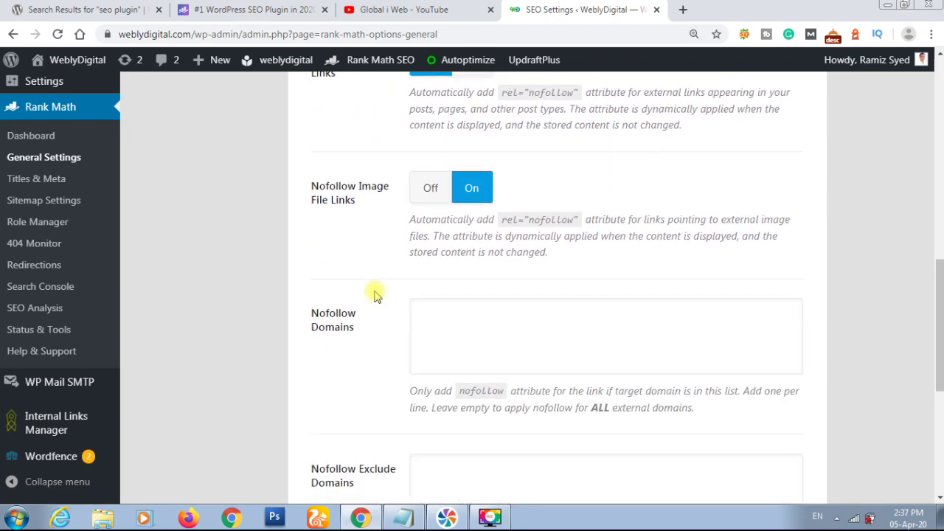
{"action": "scroll", "coordinate": [374, 295], "scroll_direction": "down", "scroll_amount": 5}
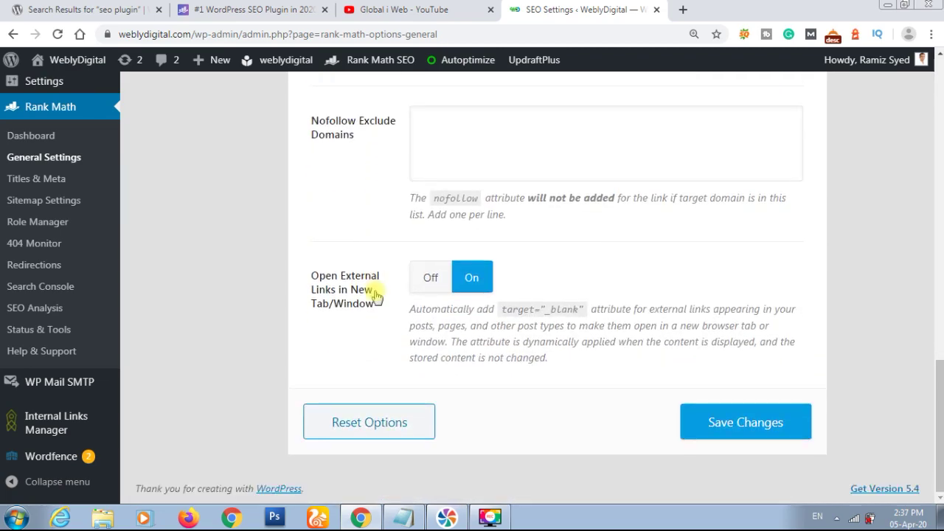
{"action": "scroll", "coordinate": [375, 291], "scroll_direction": "up", "scroll_amount": 6}
{"action": "scroll", "coordinate": [373, 291], "scroll_direction": "down", "scroll_amount": 7}
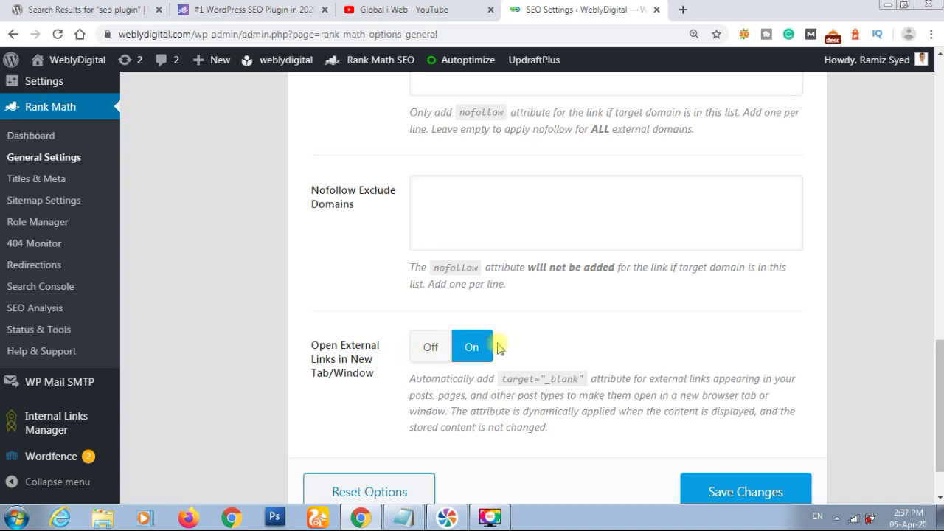
{"action": "scroll", "coordinate": [381, 301], "scroll_direction": "up", "scroll_amount": 15}
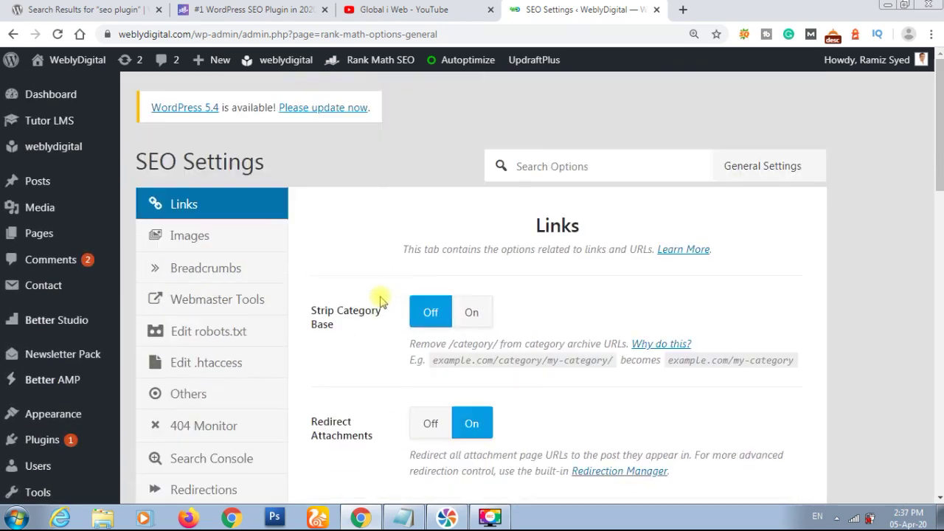
Examine the Images settings, including missing ALT and TITLE attributes and their attribute formats
{"action": "left_click", "coordinate": [208, 247]}
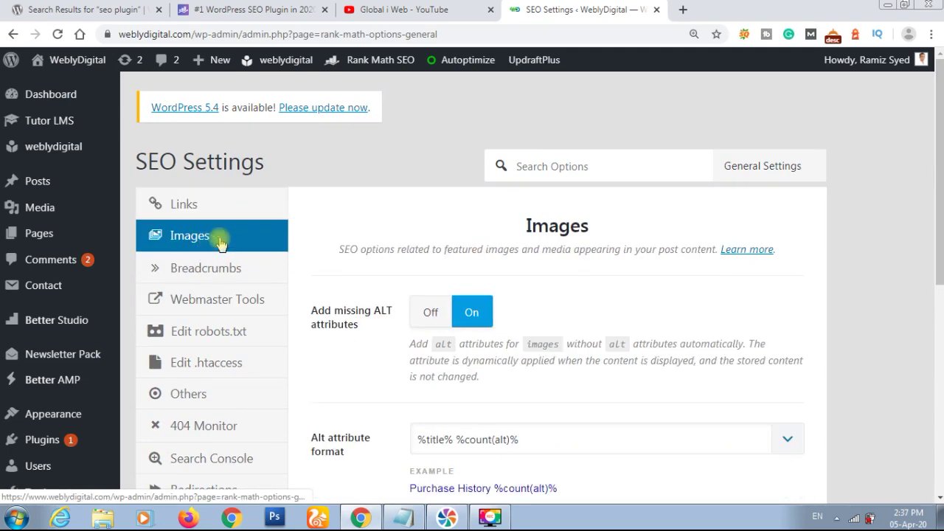
{"action": "scroll", "coordinate": [376, 249], "scroll_direction": "down", "scroll_amount": 4}
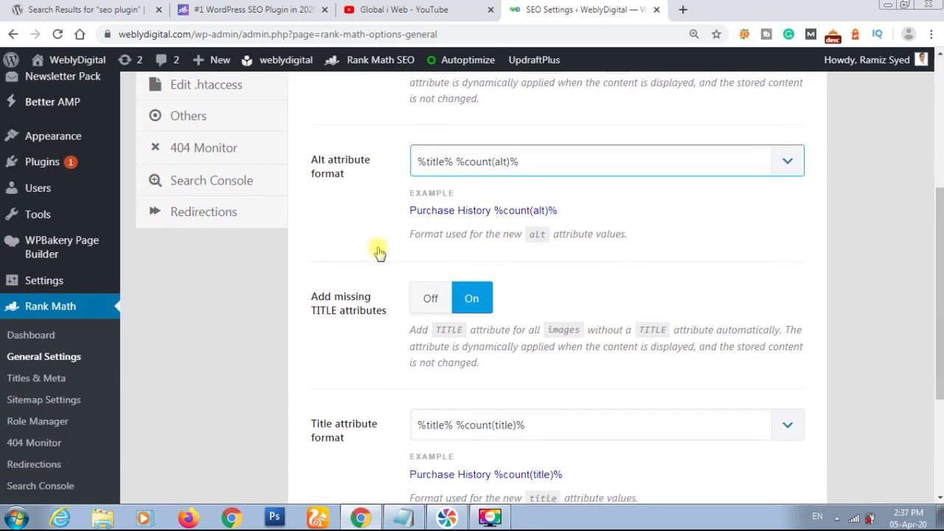
{"action": "scroll", "coordinate": [370, 359], "scroll_direction": "down", "scroll_amount": 2}
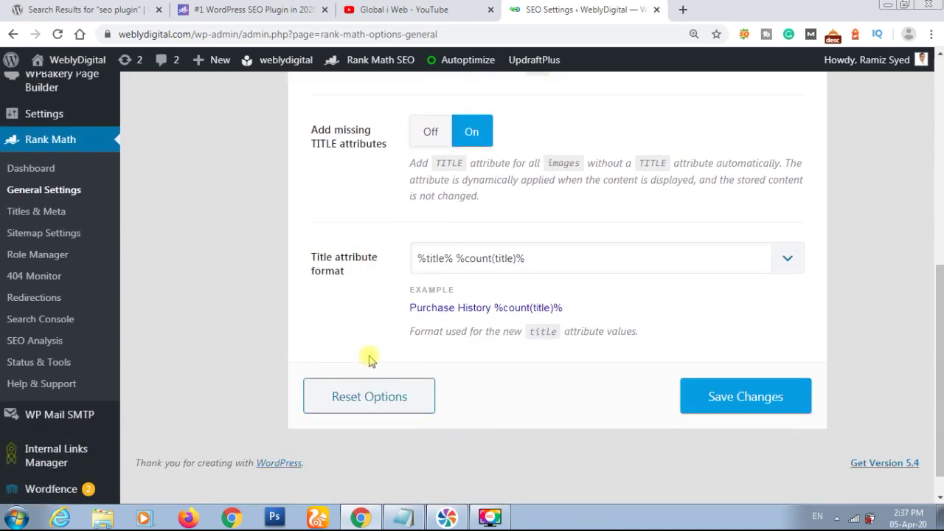
{"action": "scroll", "coordinate": [370, 359], "scroll_direction": "up", "scroll_amount": 4}
{"action": "left_click", "coordinate": [371, 301]}
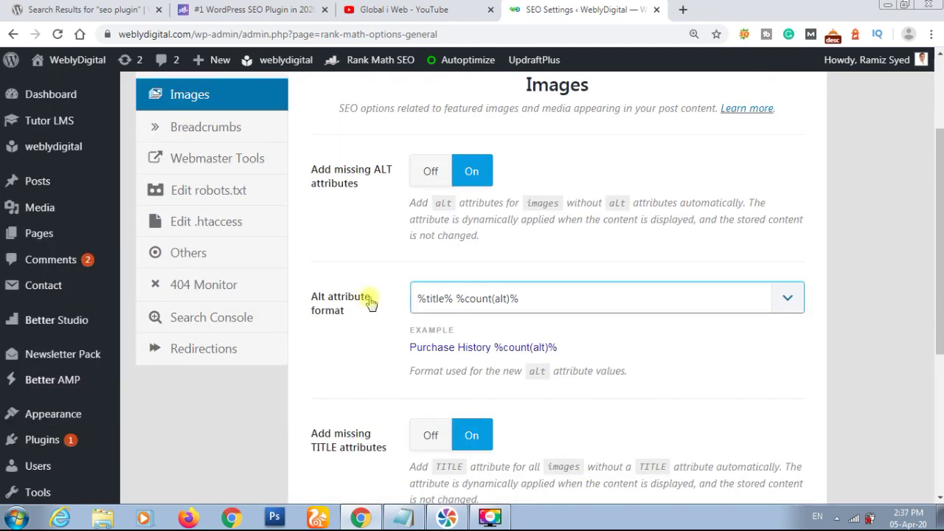
{"action": "left_click", "coordinate": [384, 254]}
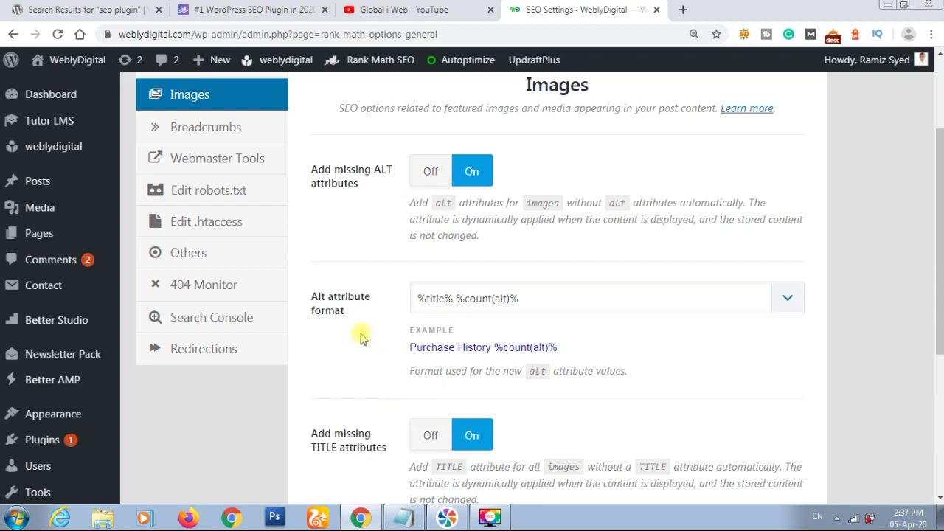
{"action": "left_click", "coordinate": [369, 307]}
{"action": "scroll", "coordinate": [368, 307], "scroll_direction": "up", "scroll_amount": 2}
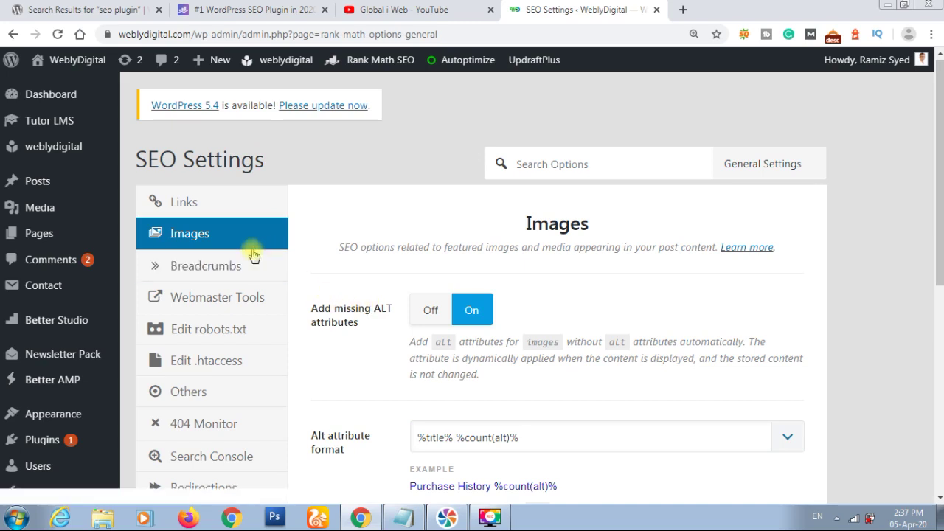
Examine the Webmaster Tools verification fields, from Google Search Console and Bing through Baidu, Alexa, Yandex, Pinterest and Norton Safe Web
{"action": "left_click", "coordinate": [247, 301]}
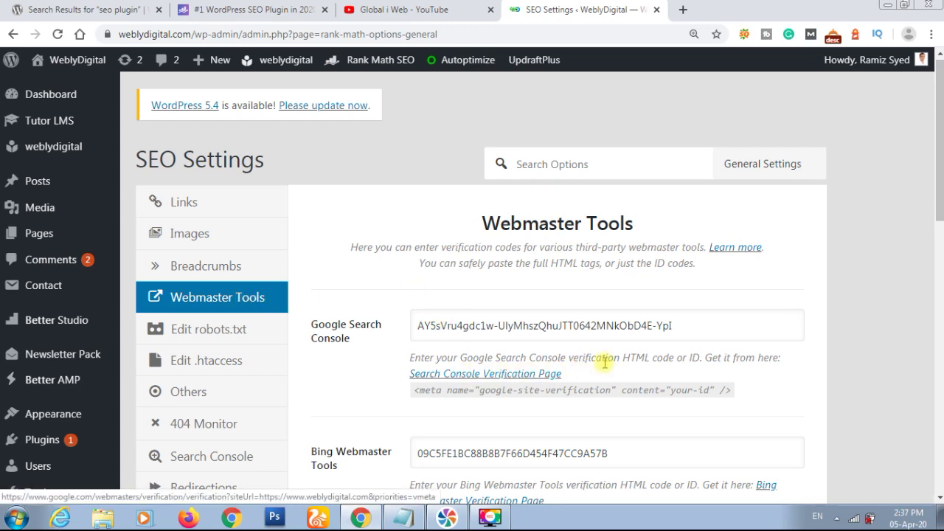
{"action": "scroll", "coordinate": [603, 367], "scroll_direction": "down", "scroll_amount": 2}
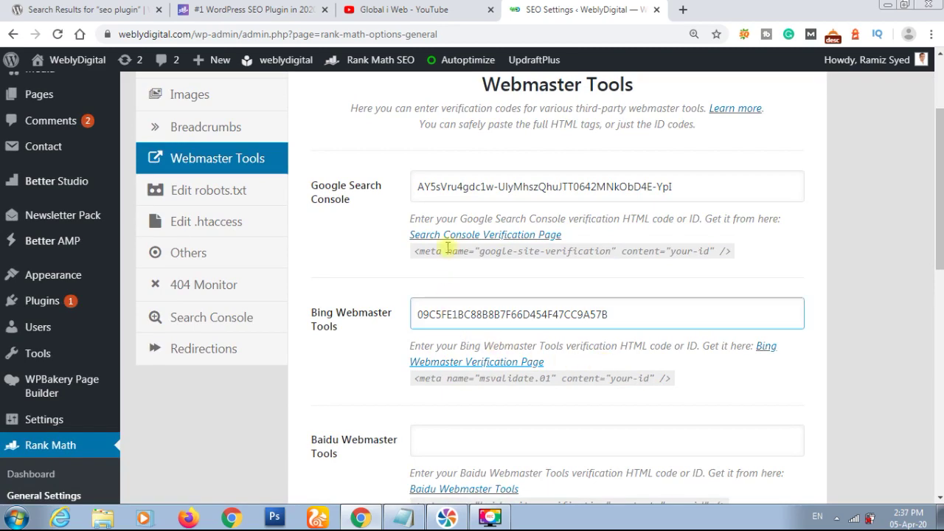
{"action": "scroll", "coordinate": [415, 358], "scroll_direction": "down", "scroll_amount": 3}
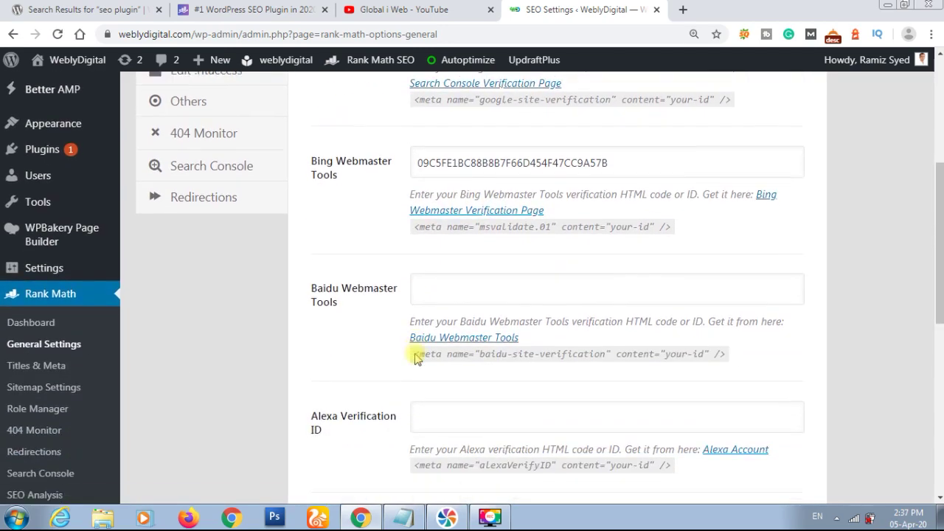
{"action": "scroll", "coordinate": [383, 352], "scroll_direction": "down", "scroll_amount": 6}
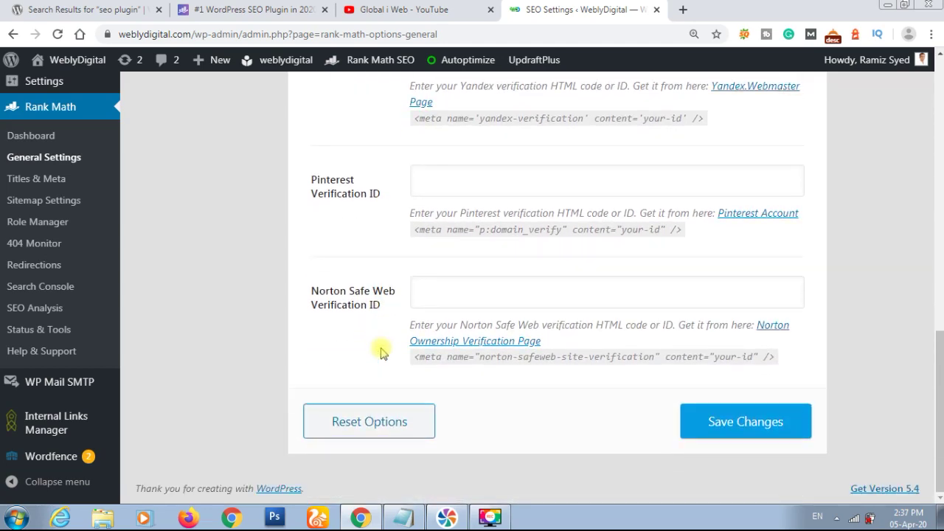
{"action": "scroll", "coordinate": [382, 353], "scroll_direction": "up", "scroll_amount": 8}
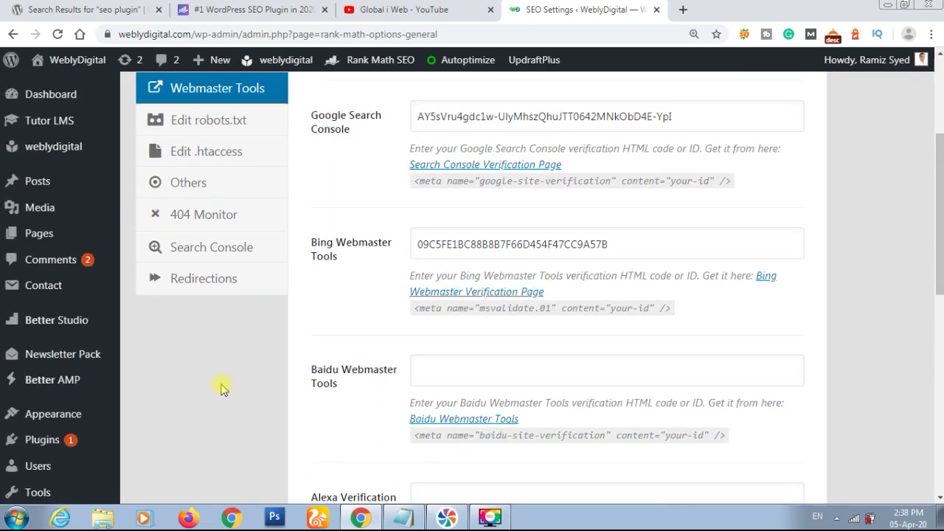
{"action": "scroll", "coordinate": [221, 388], "scroll_direction": "up", "scroll_amount": 3}
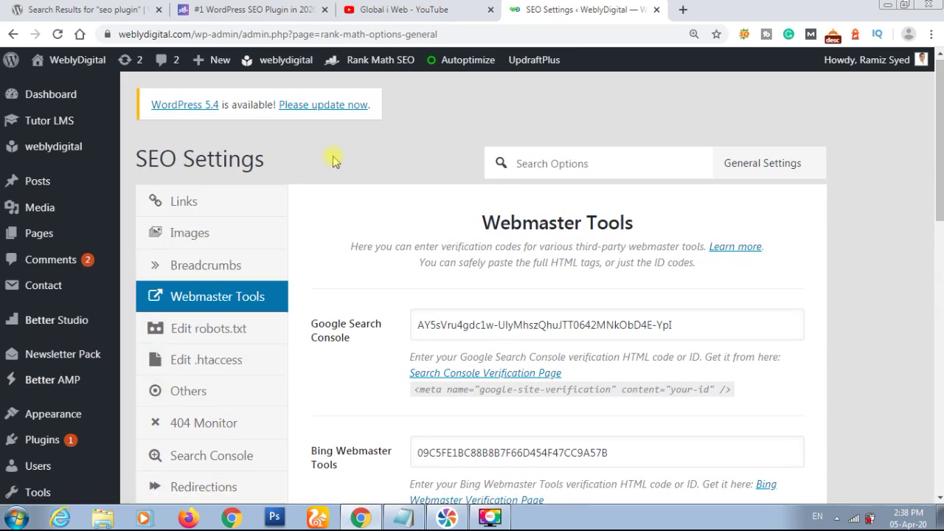
{"action": "scroll", "coordinate": [333, 157], "scroll_direction": "down", "scroll_amount": 3}
{"action": "scroll", "coordinate": [332, 159], "scroll_direction": "down", "scroll_amount": 1}
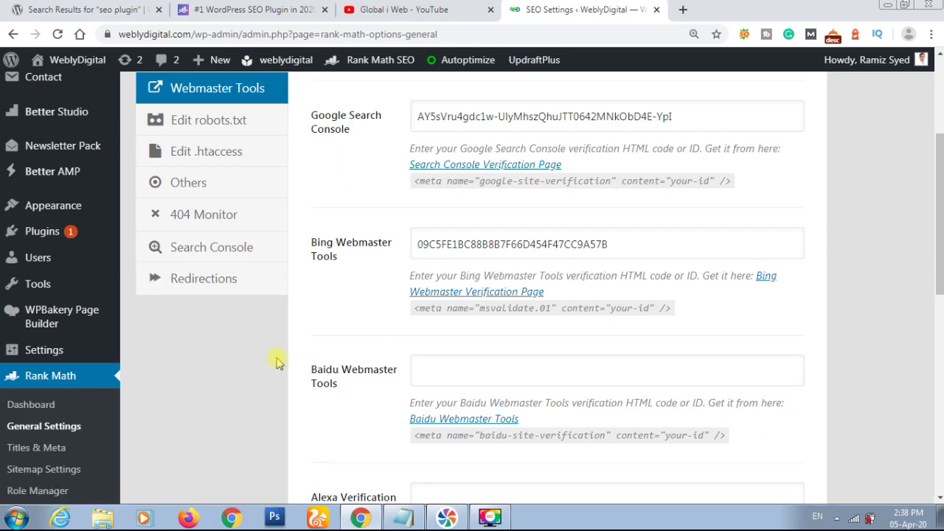
{"action": "scroll", "coordinate": [277, 361], "scroll_direction": "up", "scroll_amount": 4}
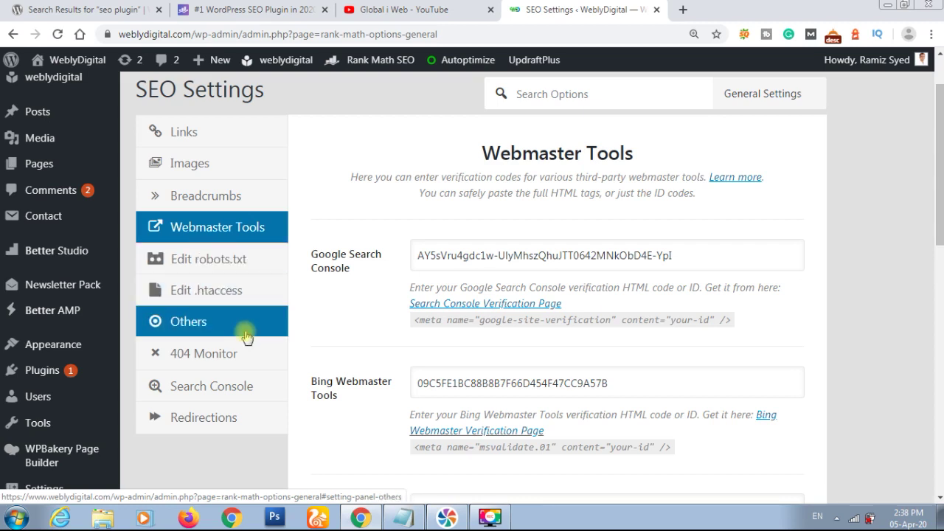
Examine the Search Console settings for account authorization, site profile and cache limit
{"action": "left_click", "coordinate": [237, 391]}
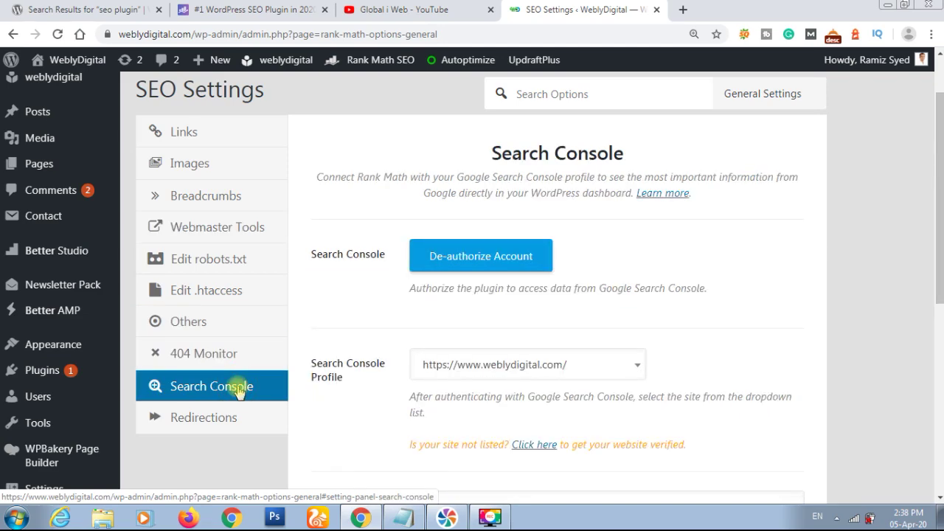
{"action": "scroll", "coordinate": [313, 289], "scroll_direction": "down", "scroll_amount": 4}
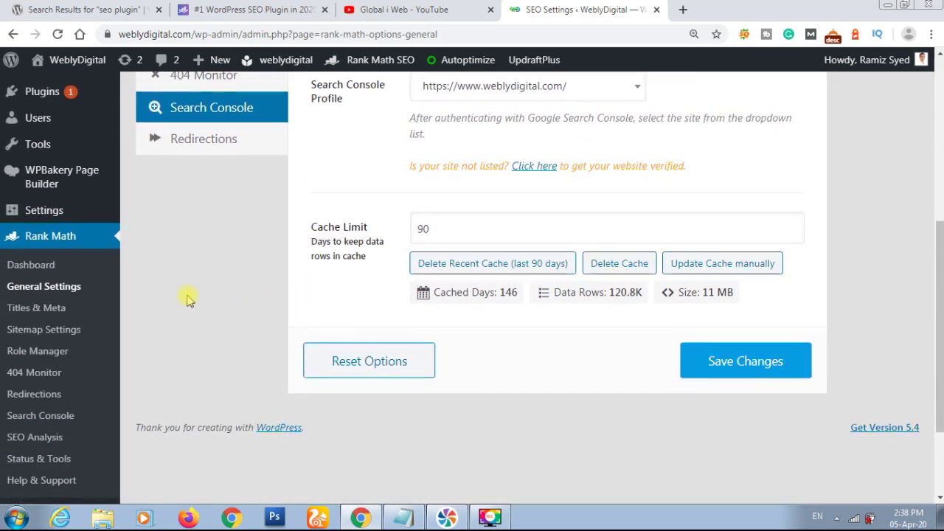
{"action": "scroll", "coordinate": [188, 299], "scroll_direction": "up", "scroll_amount": 1}
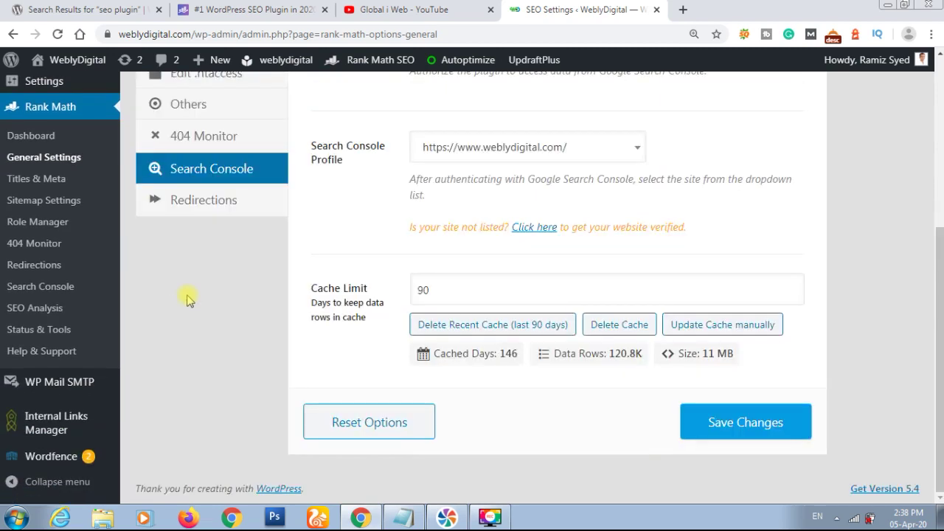
Open Rank Math's Search Console overview and examine the click, impression, CTR, position and keyword statistics and the performance chart
{"action": "left_click", "coordinate": [57, 291]}
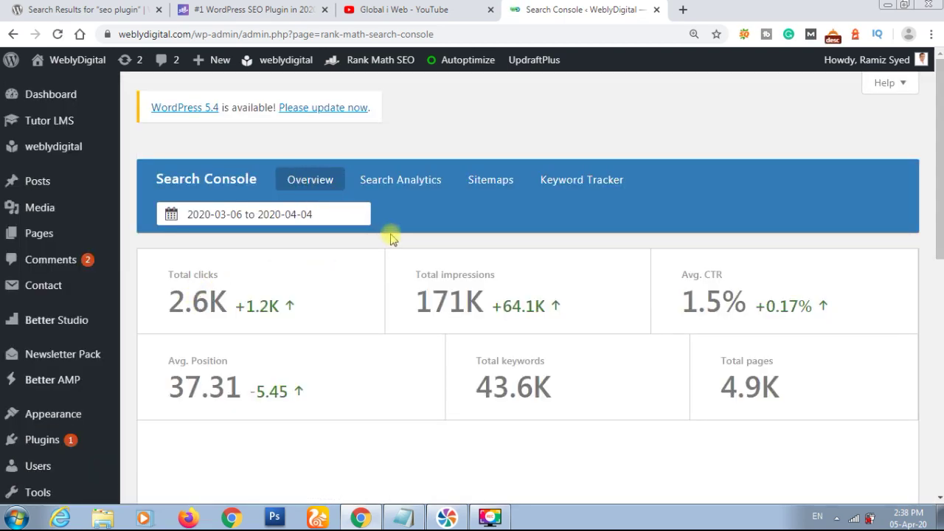
{"action": "scroll", "coordinate": [391, 237], "scroll_direction": "down", "scroll_amount": 1}
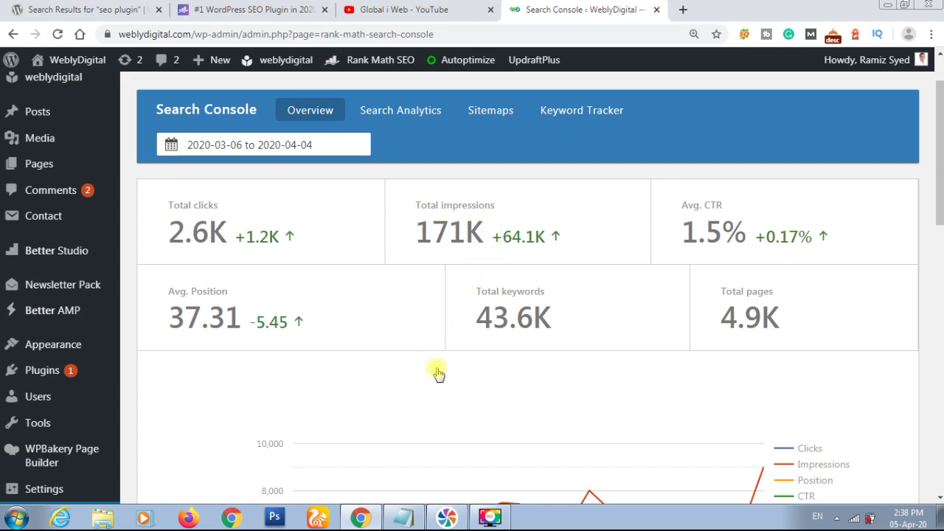
{"action": "scroll", "coordinate": [438, 374], "scroll_direction": "down", "scroll_amount": 6}
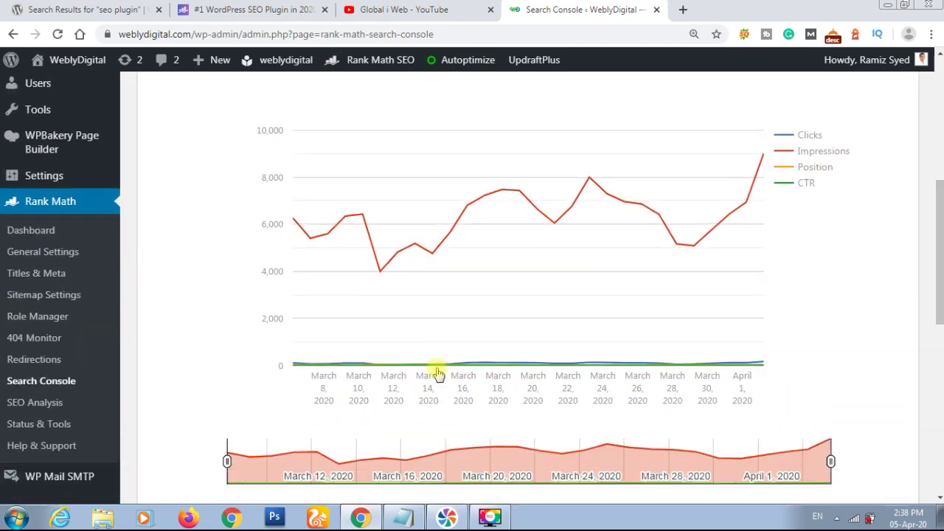
{"action": "scroll", "coordinate": [438, 374], "scroll_direction": "down", "scroll_amount": 4}
{"action": "scroll", "coordinate": [438, 374], "scroll_direction": "up", "scroll_amount": 5}
{"action": "scroll", "coordinate": [438, 374], "scroll_direction": "down", "scroll_amount": 5}
Open the SEO Analysis report, examine its score and the tests through Social SEO, and switch to the Rank Math website
{"action": "left_click", "coordinate": [43, 310]}
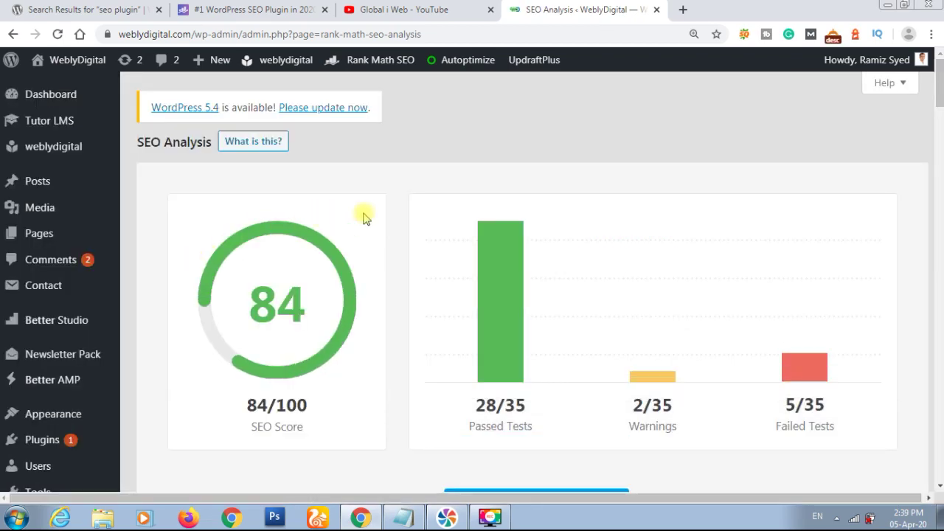
{"action": "scroll", "coordinate": [362, 215], "scroll_direction": "down", "scroll_amount": 2}
{"action": "scroll", "coordinate": [362, 214], "scroll_direction": "down", "scroll_amount": 10}
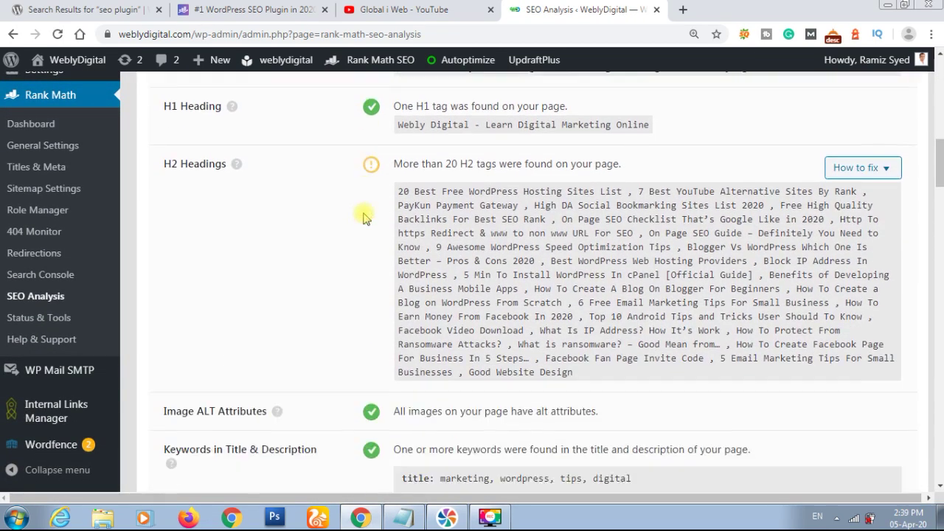
{"action": "scroll", "coordinate": [362, 215], "scroll_direction": "down", "scroll_amount": 7}
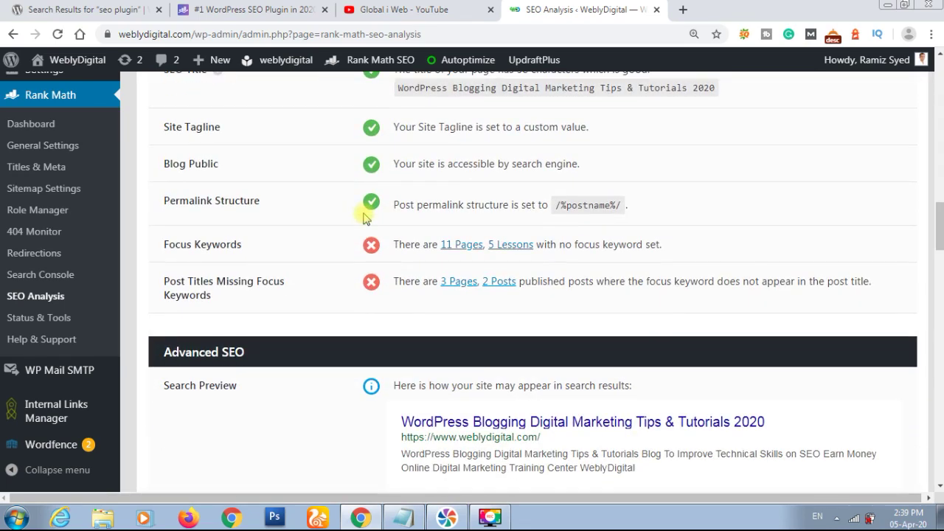
{"action": "scroll", "coordinate": [365, 217], "scroll_direction": "down", "scroll_amount": 1}
{"action": "scroll", "coordinate": [363, 216], "scroll_direction": "down", "scroll_amount": 10}
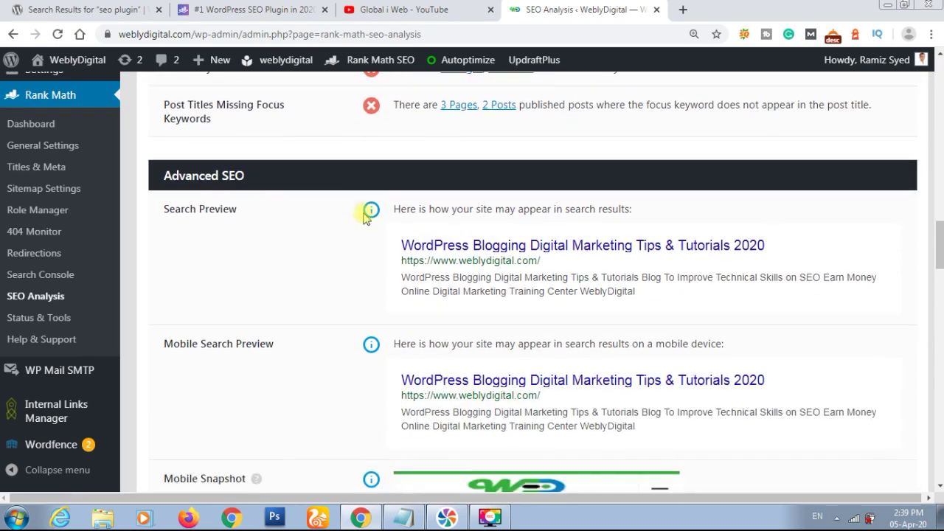
{"action": "scroll", "coordinate": [363, 216], "scroll_direction": "down", "scroll_amount": 14}
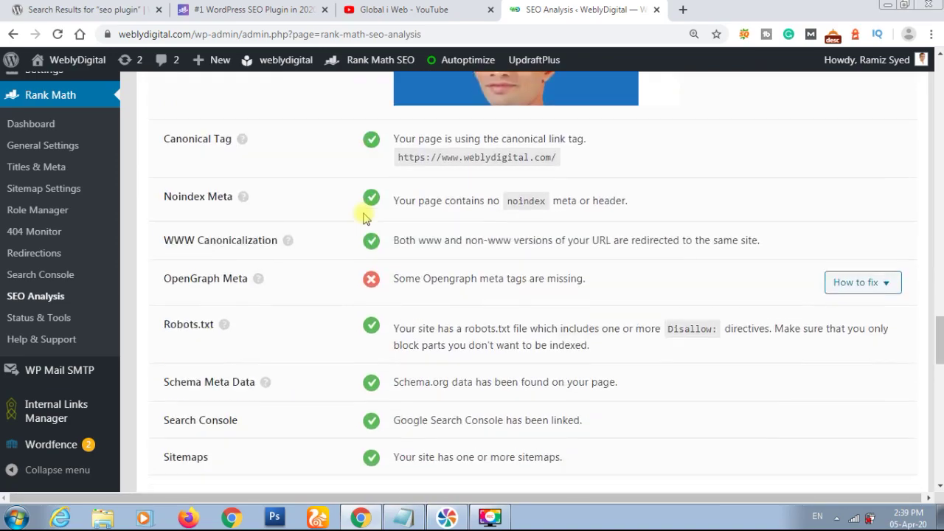
{"action": "scroll", "coordinate": [363, 216], "scroll_direction": "down", "scroll_amount": 5}
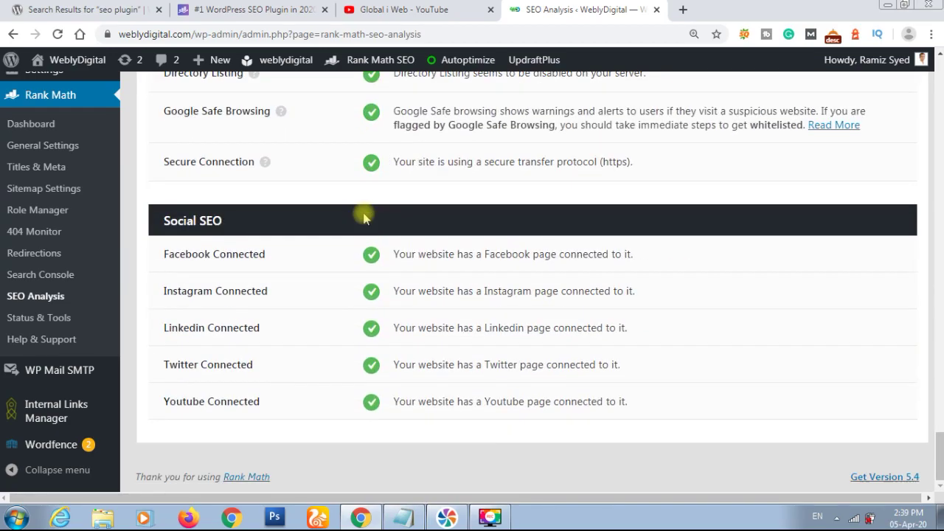
{"action": "scroll", "coordinate": [362, 216], "scroll_direction": "up", "scroll_amount": 20}
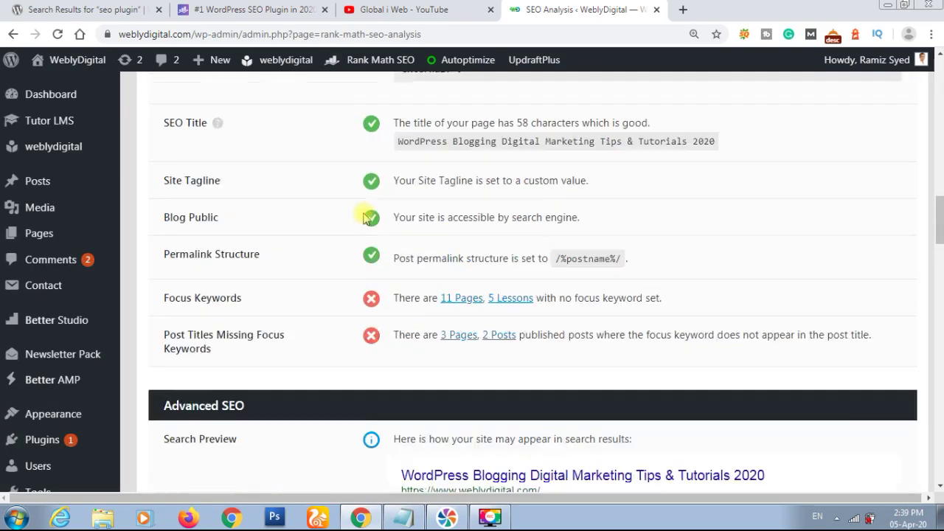
{"action": "scroll", "coordinate": [363, 216], "scroll_direction": "up", "scroll_amount": 4}
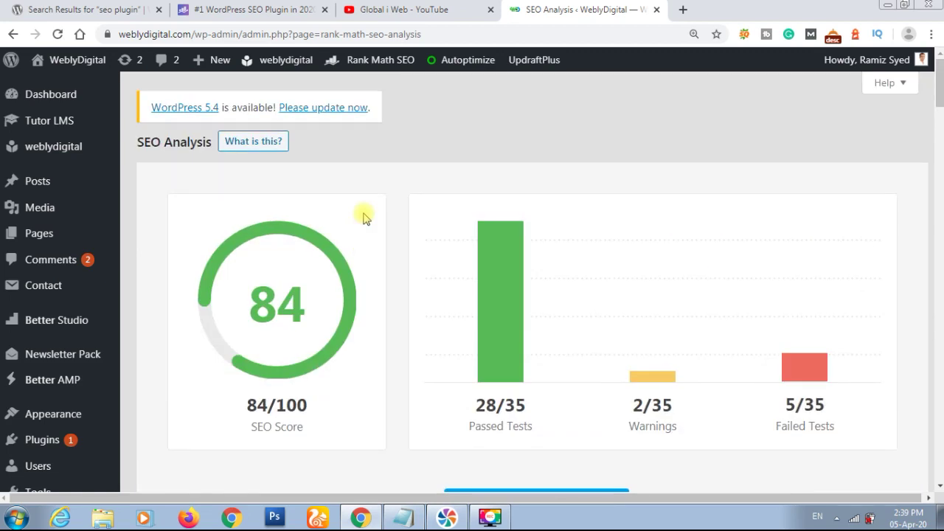
{"action": "mouse_move", "coordinate": [70, 96]}
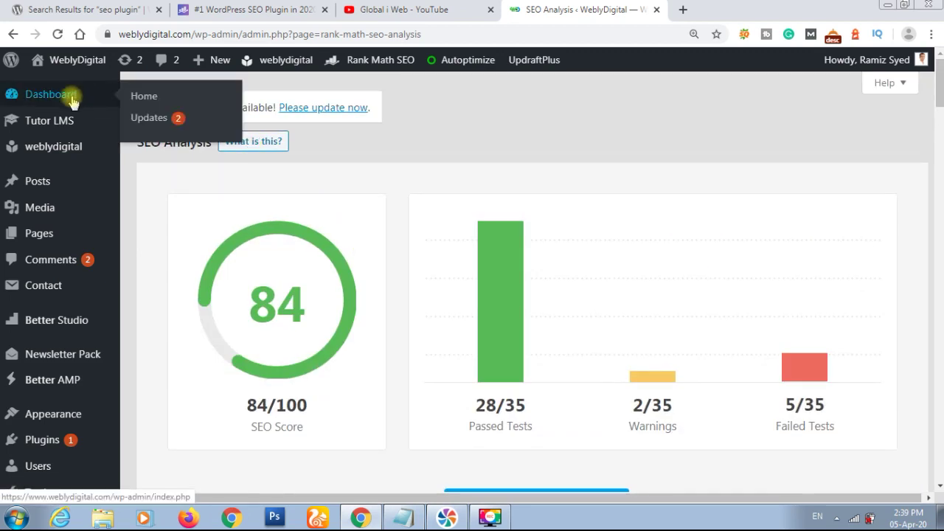
{"action": "left_click", "coordinate": [284, 5]}
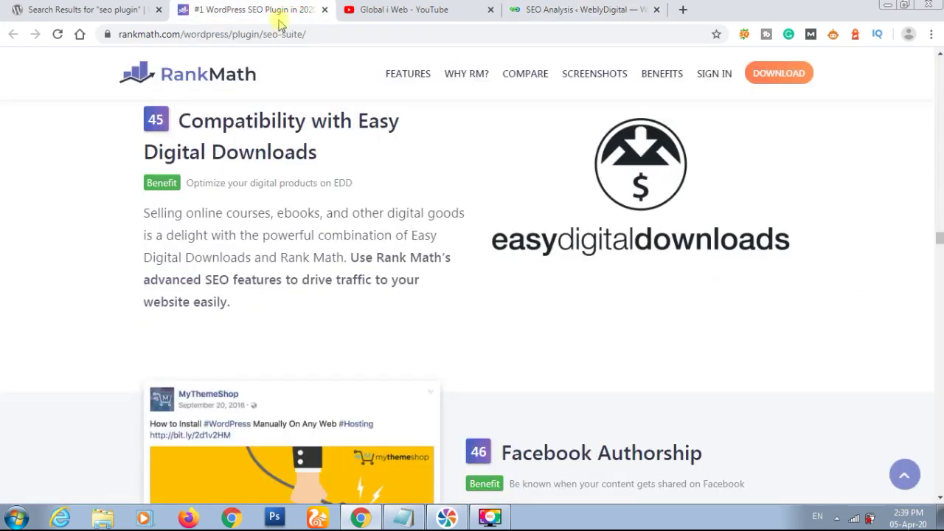